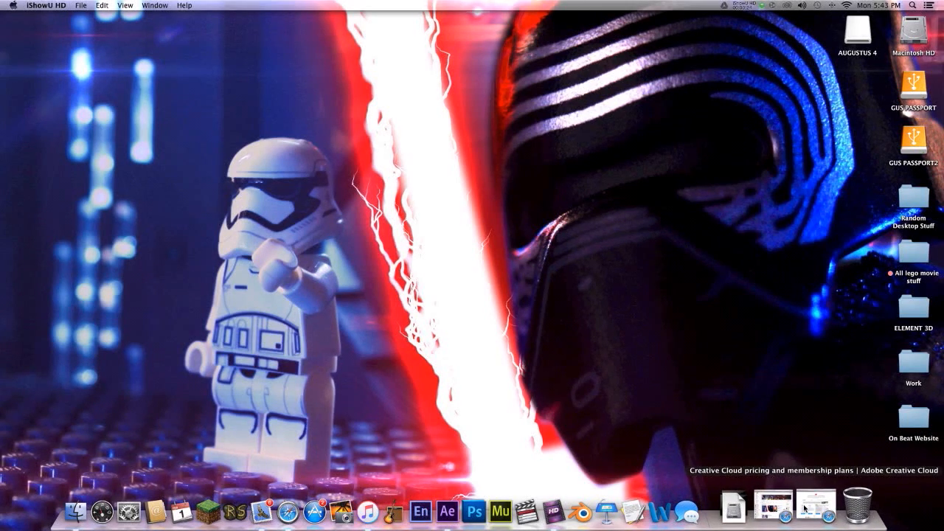
Step: Switch to the Safari window with the Adobe Creative Cloud plans page and look over the individual plans and prices
left_click(804, 508)
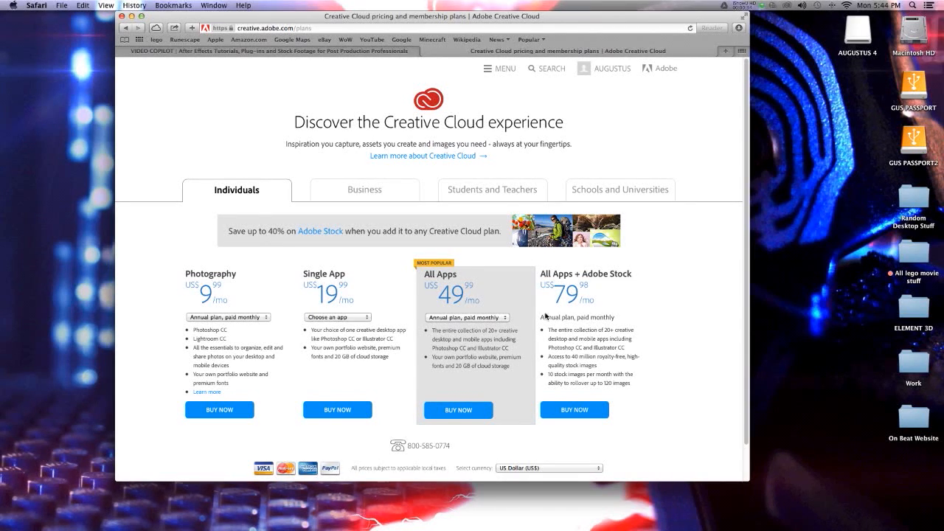
scroll(426, 360, "down", 1)
scroll(426, 360, "up", 1)
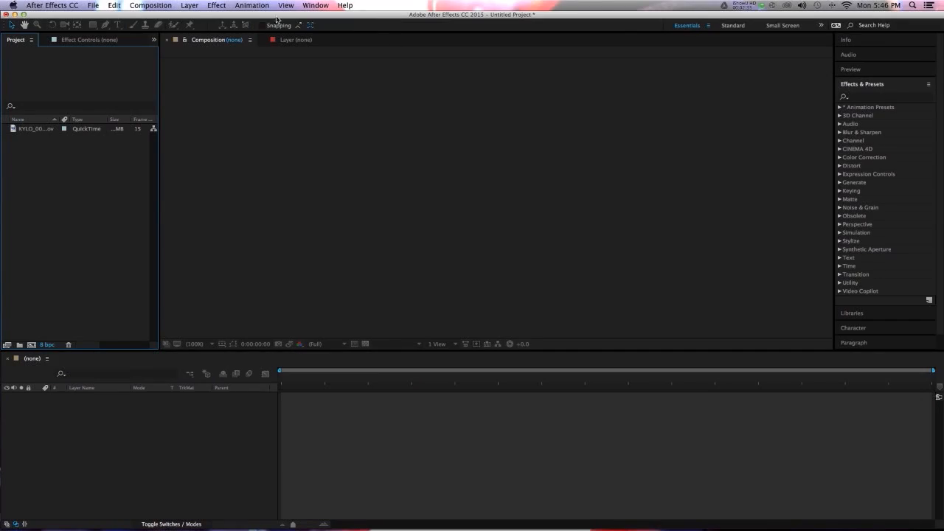
Step: Create a 1920 x 1080 composition named Dark Side at 15 fps with a 30-second duration
left_click(163, 4)
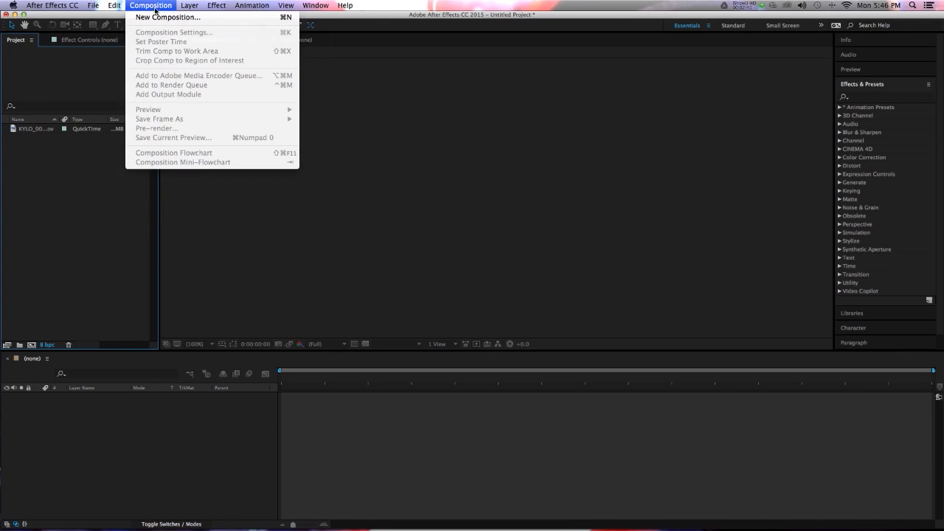
left_click(156, 18)
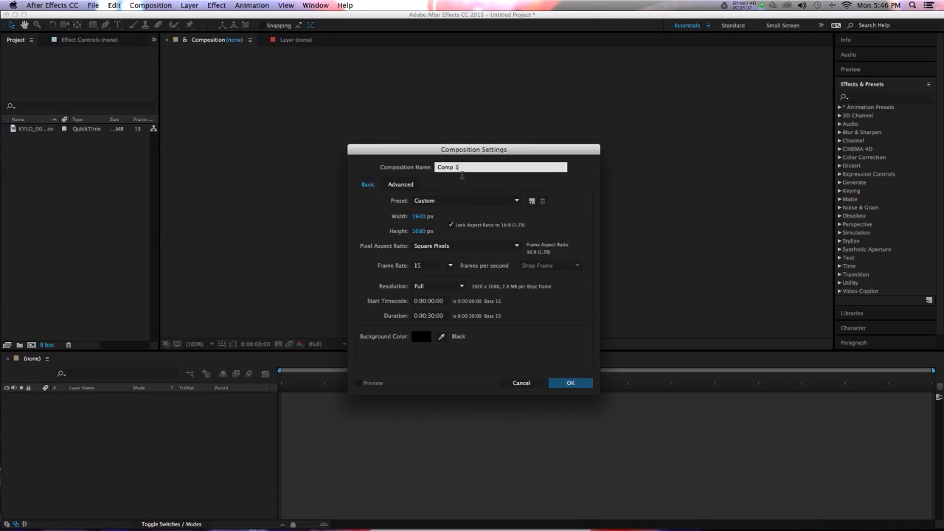
type("Lught")
left_click(570, 387)
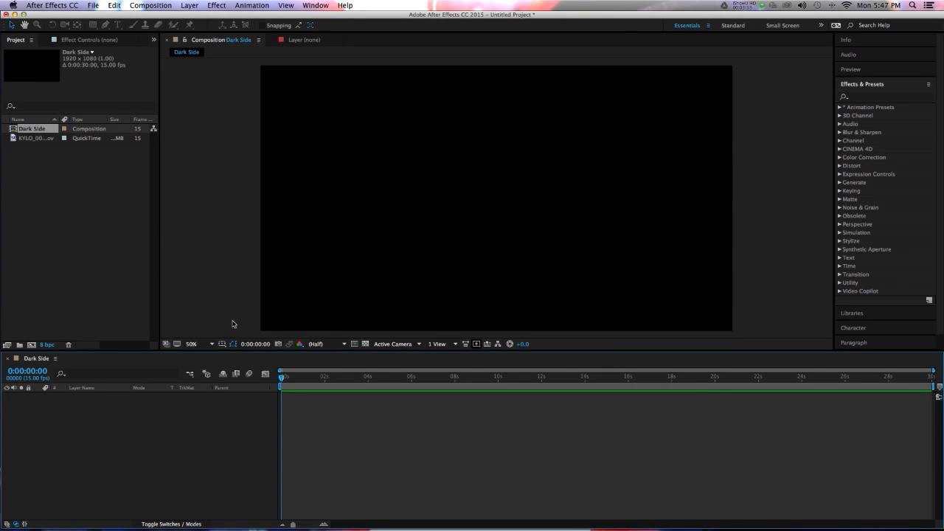
Step: Add the KYLO_001_04.mov footage to the Dark Side timeline and move the playhead to 0:00:01:04
left_click(50, 145)
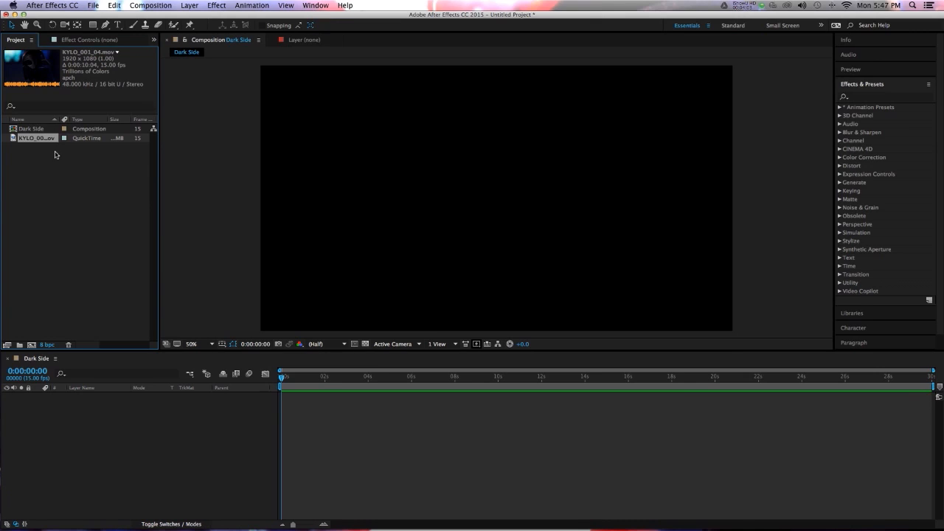
left_click_drag(46, 142, 152, 417)
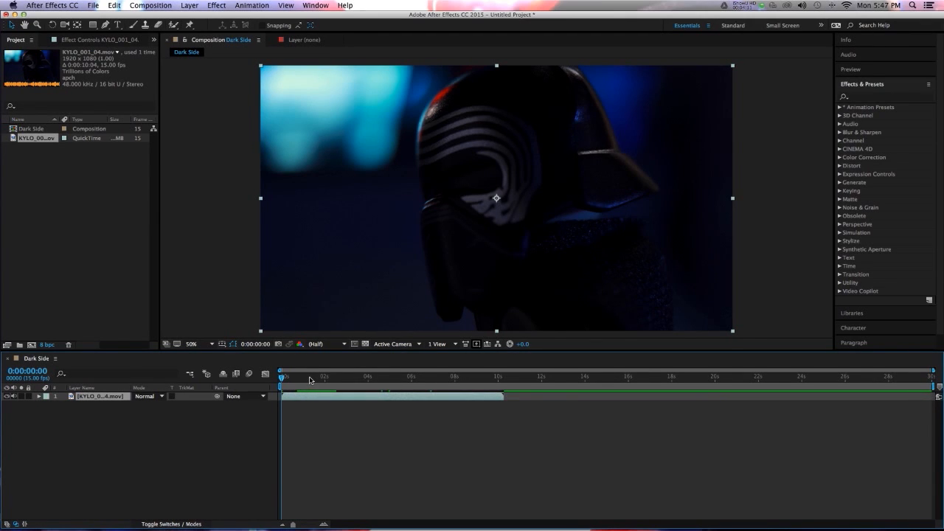
left_click(310, 380)
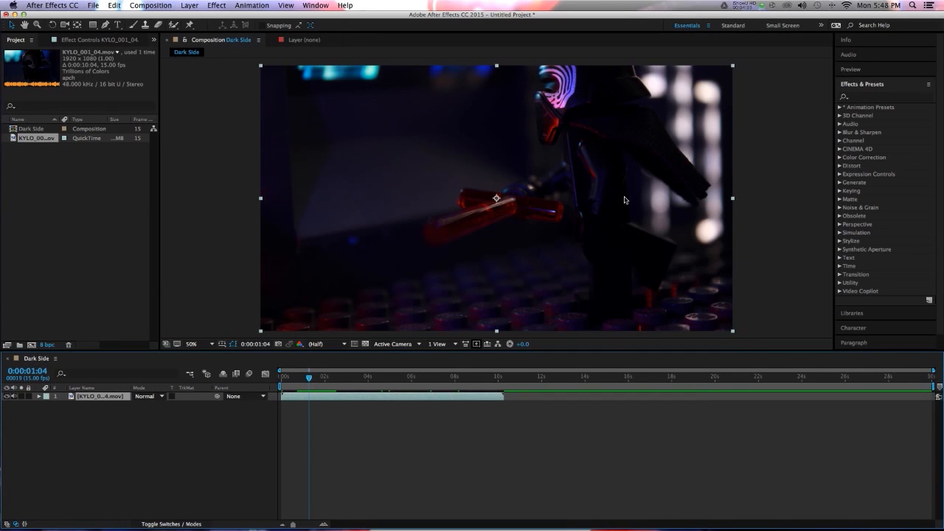
Step: Create a white 1920 x 1080 solid layer named Lightning above the footage
right_click(95, 415)
mouse_move(108, 425)
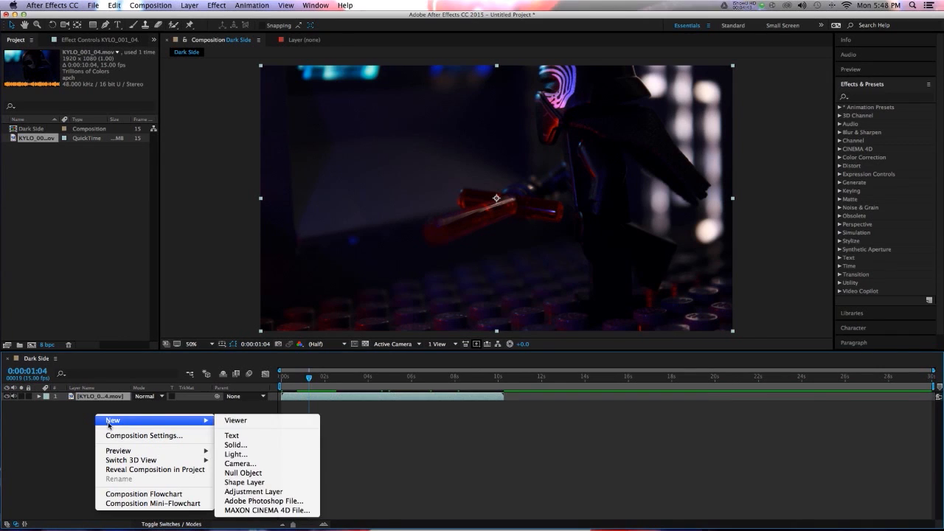
left_click(258, 446)
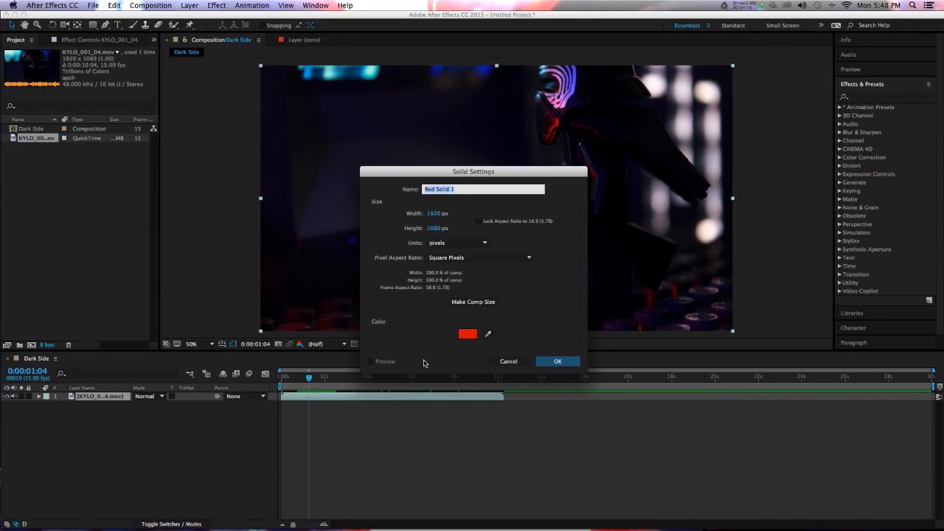
left_click(467, 334)
left_click_drag(455, 231, 357, 214)
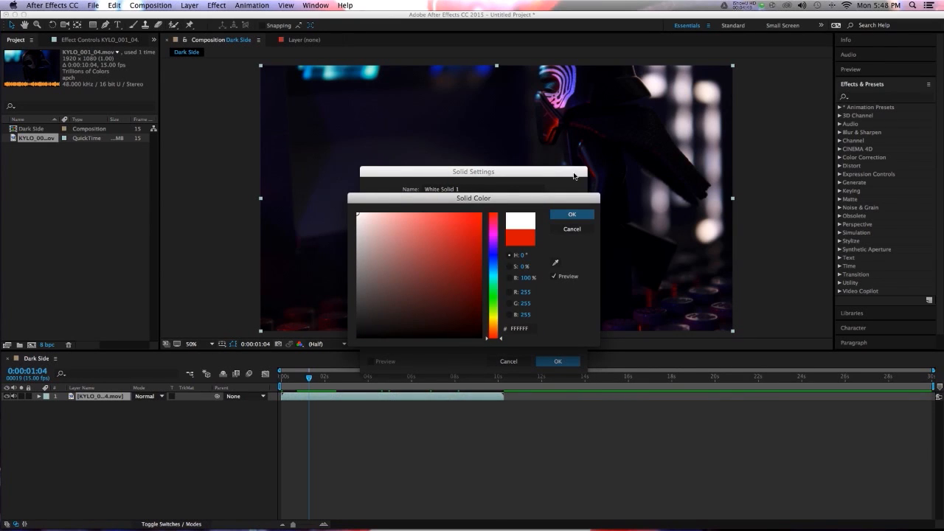
left_click(585, 214)
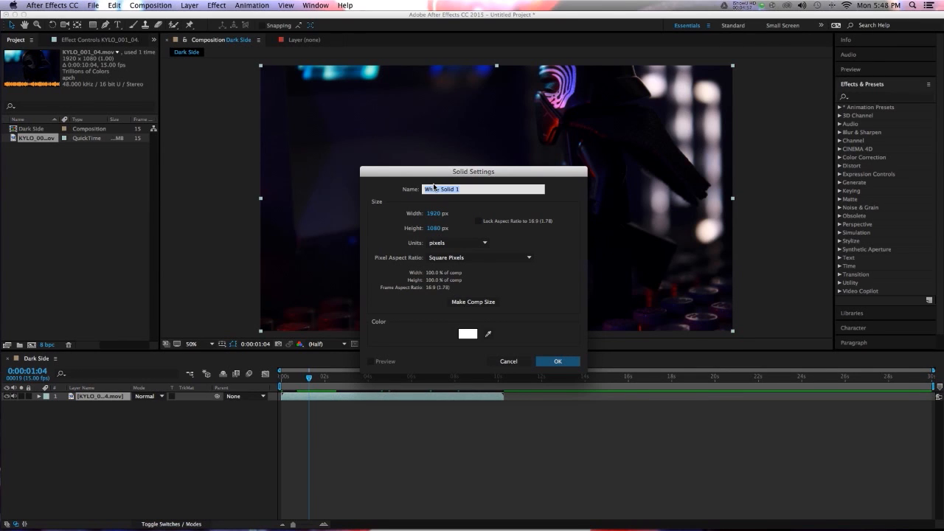
type("Lightning")
key("Return")
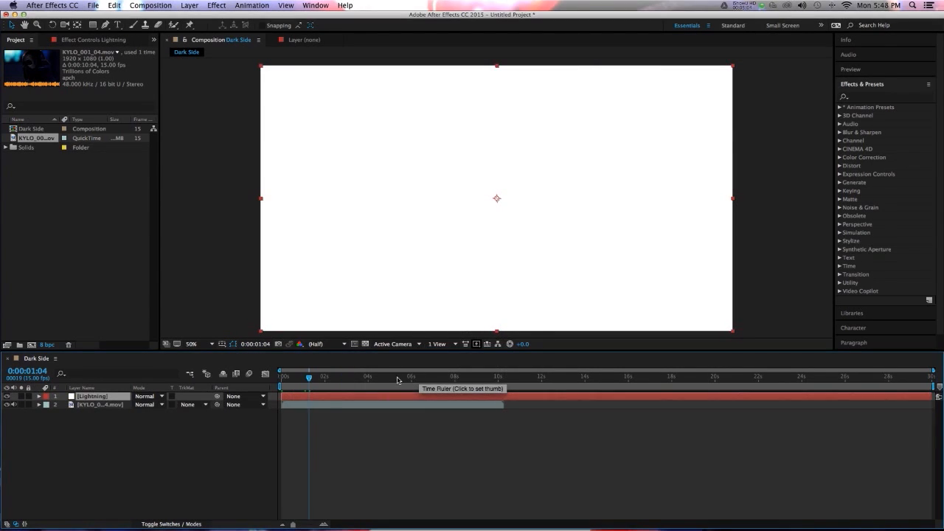
Step: Find the Advanced Lightning effect by searching for "advanced" and apply it to the Lightning layer
left_click(889, 96)
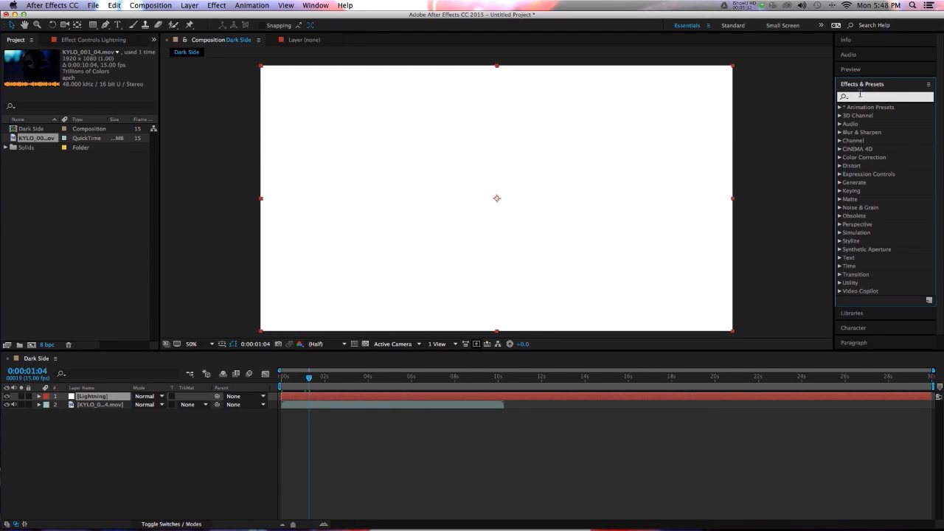
type("advanced")
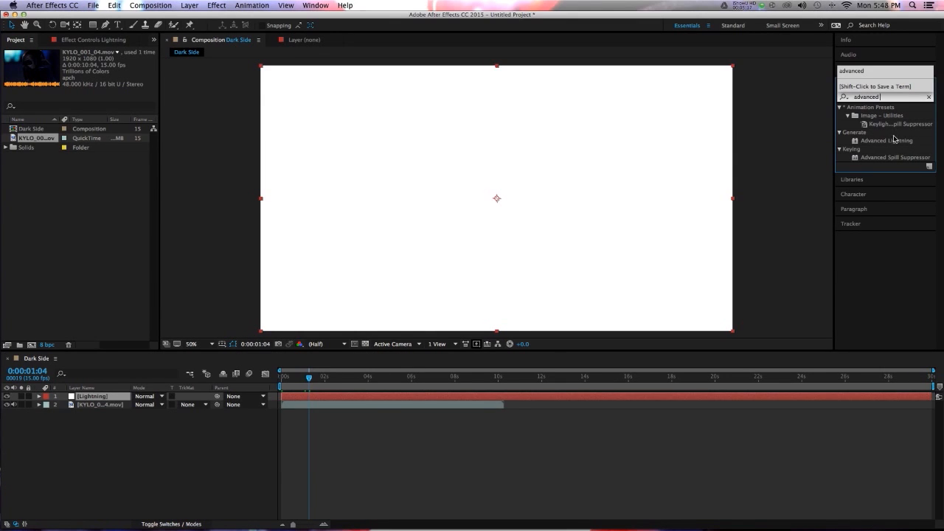
left_click_drag(894, 138, 289, 397)
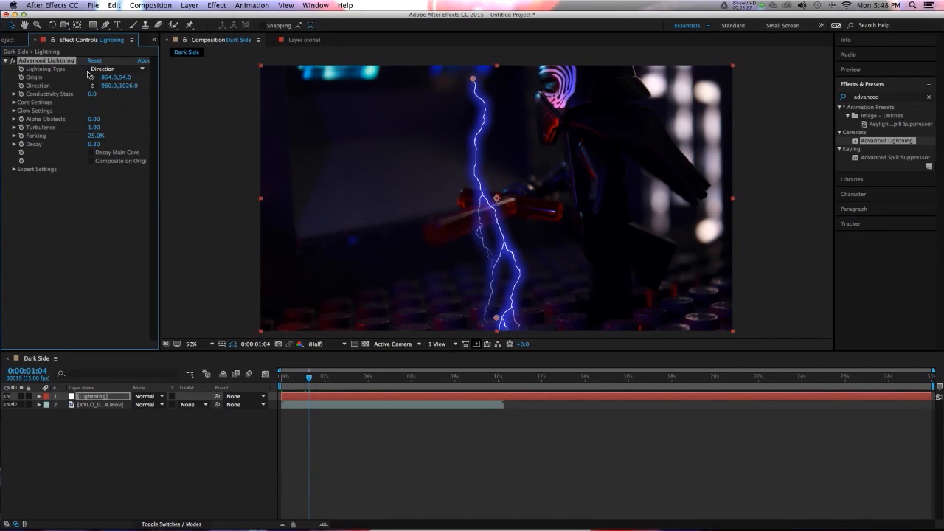
Step: Set the lightning type to Two-Way Strike and place its origin at the saber hilt (1028, 546) and direction at the blade tip (690, 668)
left_click(103, 69)
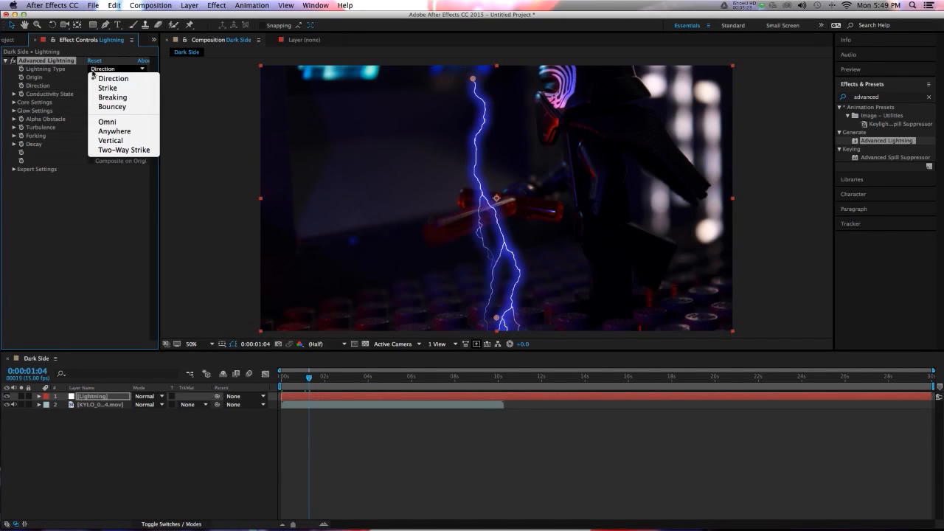
left_click(123, 150)
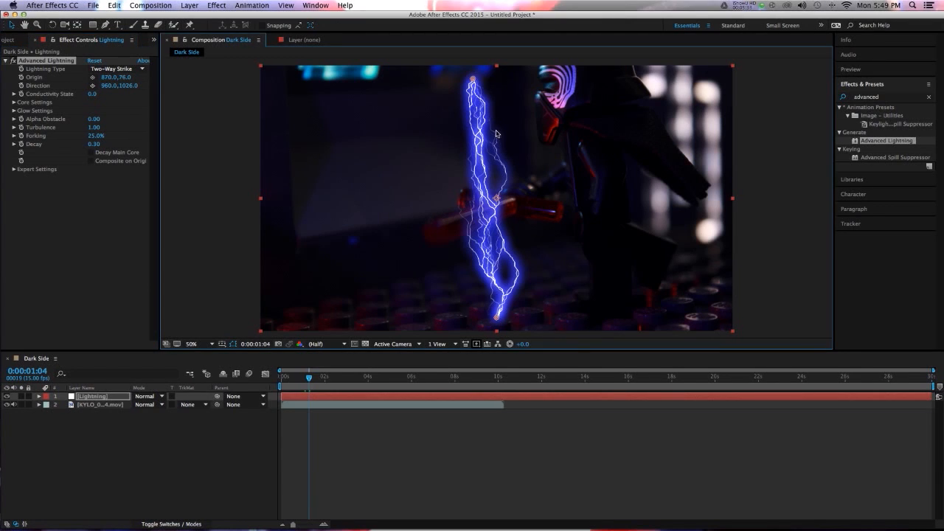
left_click_drag(473, 79, 515, 203)
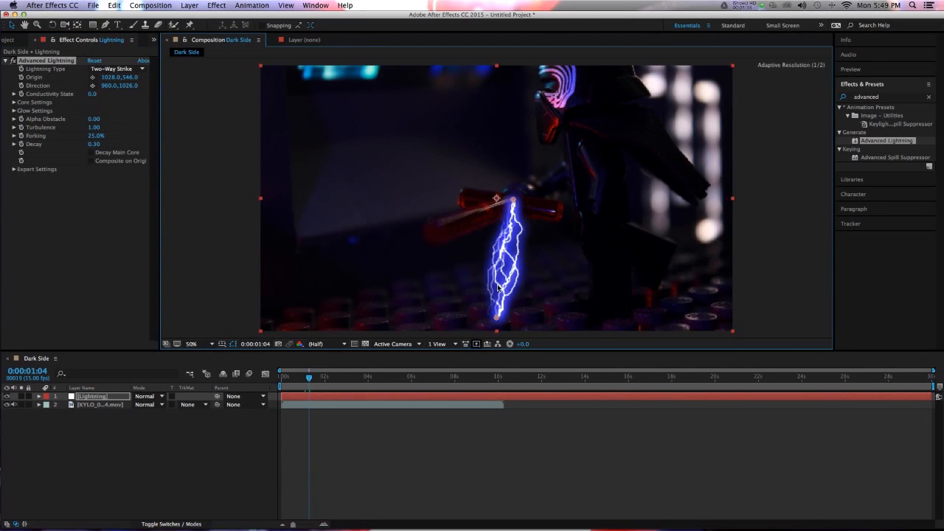
left_click_drag(487, 310, 429, 235)
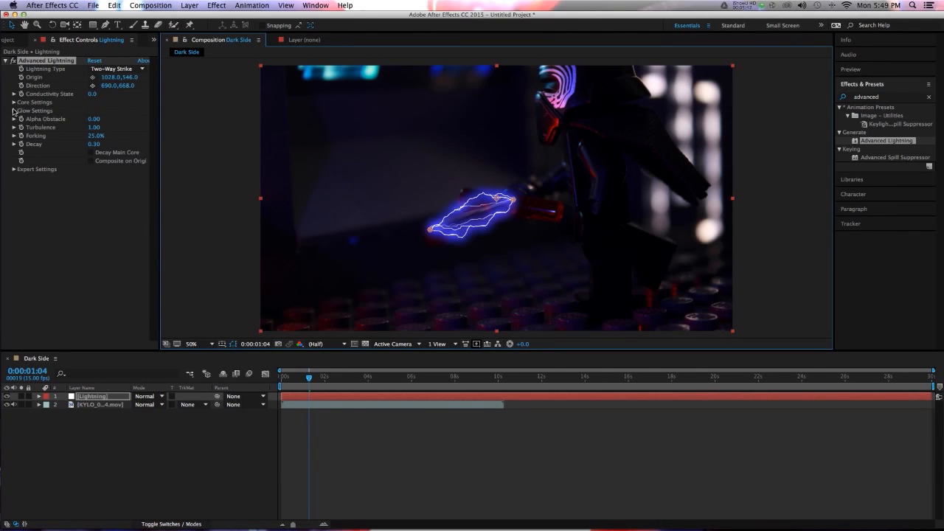
Step: Change the lightning's glow color to dark red (A20000)
left_click(13, 112)
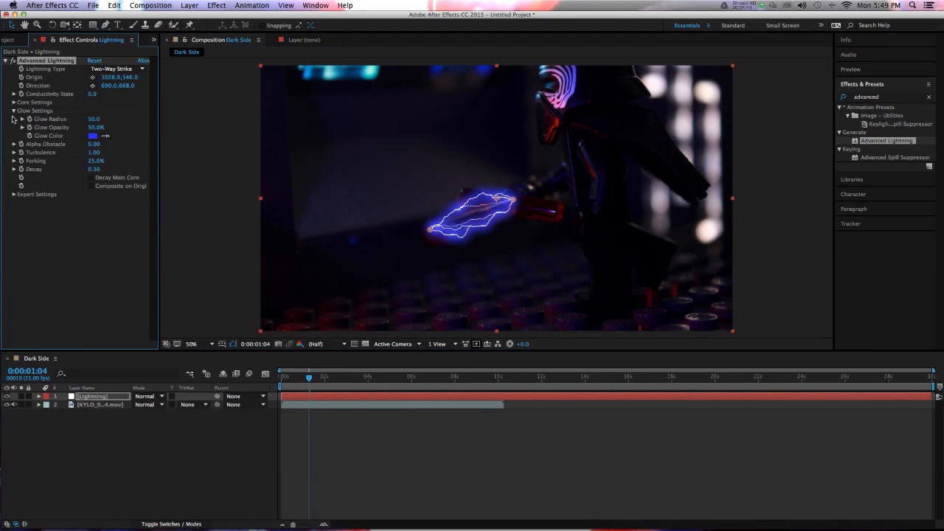
left_click(92, 135)
left_click_drag(432, 259, 272, 162)
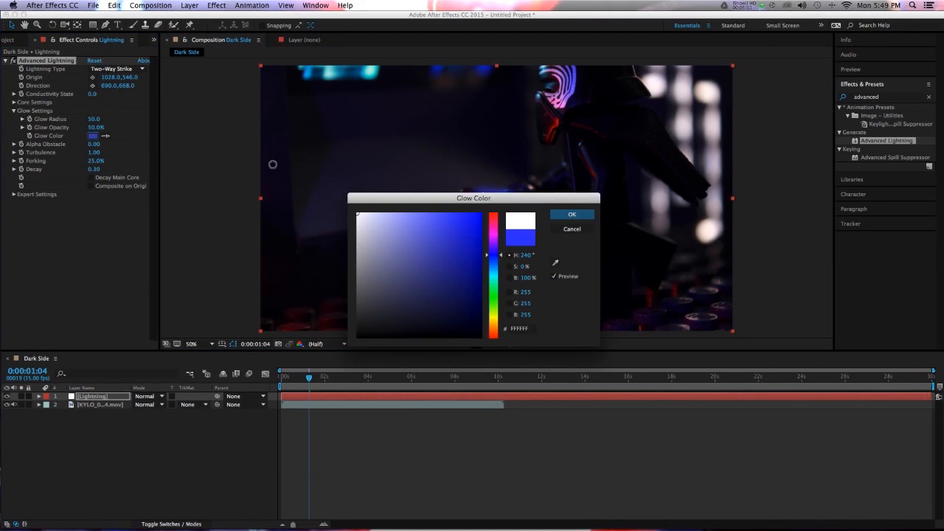
left_click_drag(588, 198, 605, 271)
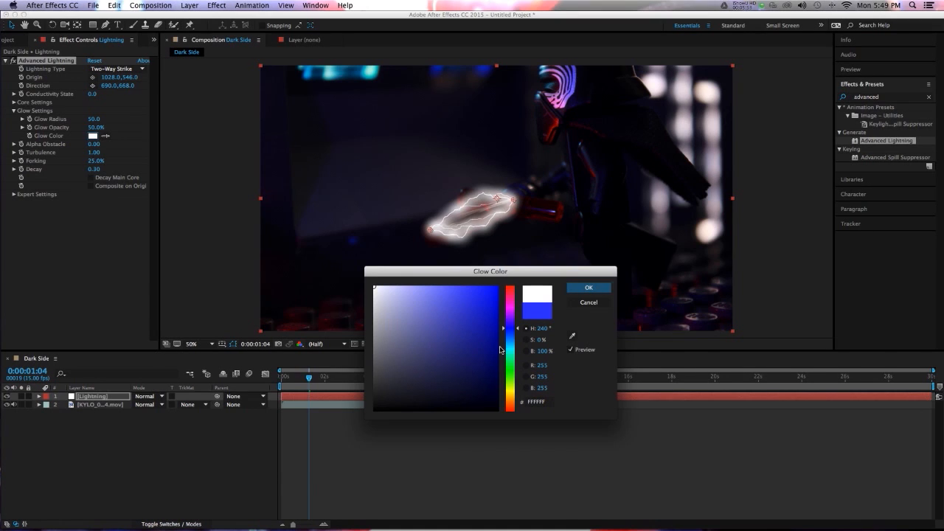
left_click(507, 413)
left_click_drag(489, 369, 509, 331)
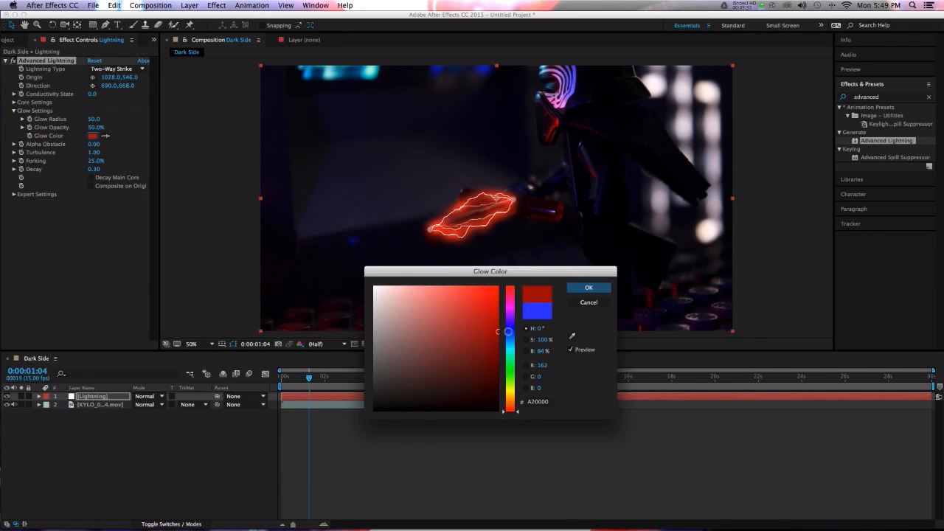
left_click(589, 289)
left_click(13, 110)
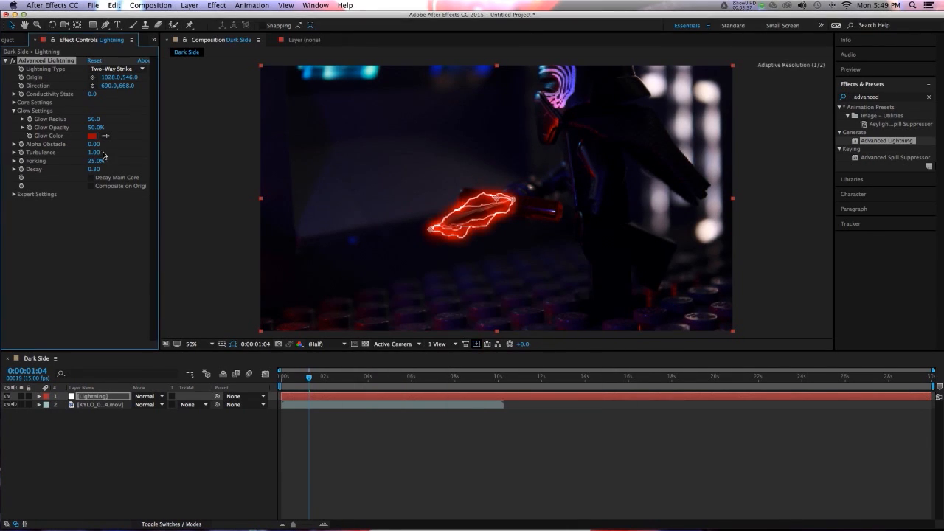
Step: Increase the lightning's core radius to 10.2
left_click(14, 102)
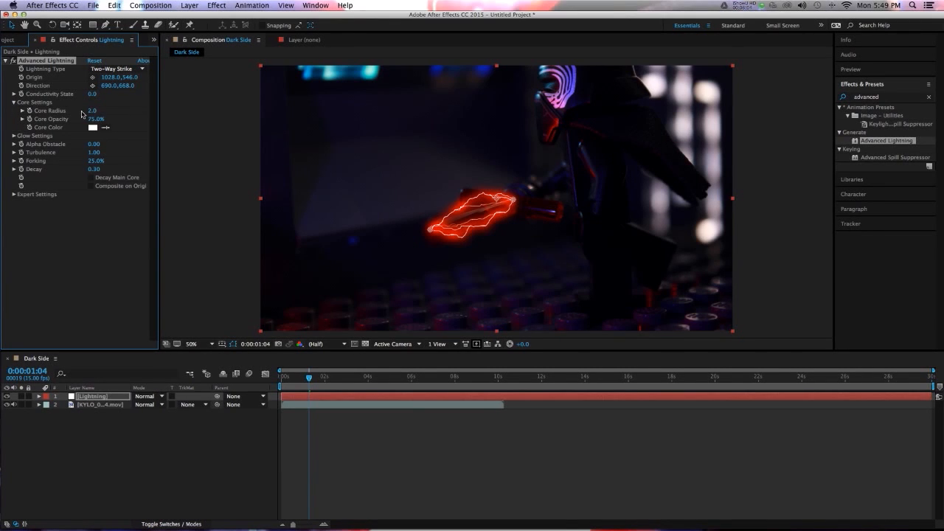
left_click_drag(163, 115, 168, 113)
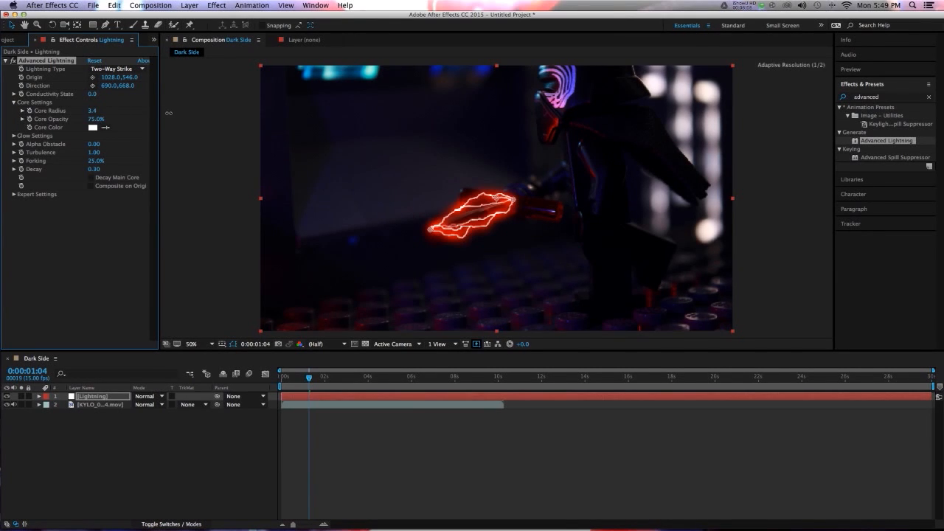
left_click_drag(305, 104, 491, 109)
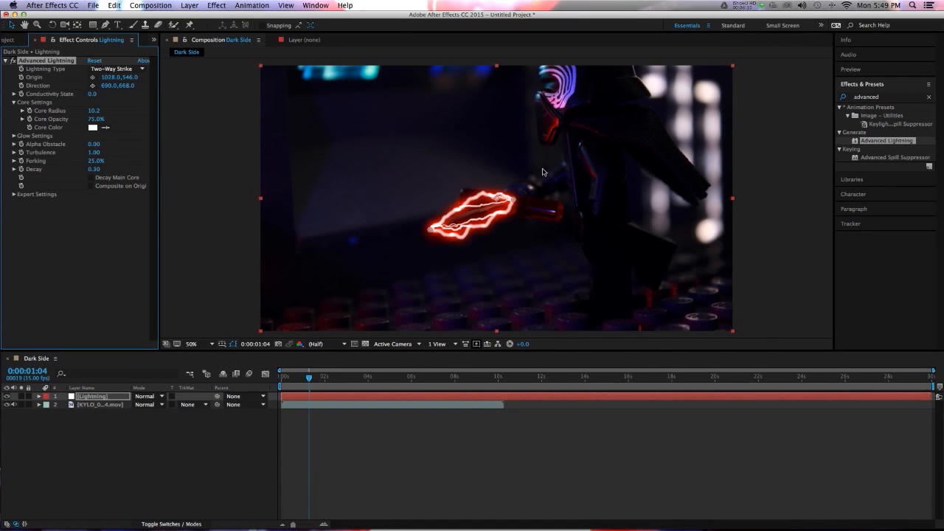
Step: Fine-tune the lightning along the saber blade with the origin at 1054, 536 and direction at 700, 678, then deselect the layer
left_click_drag(513, 200, 519, 198)
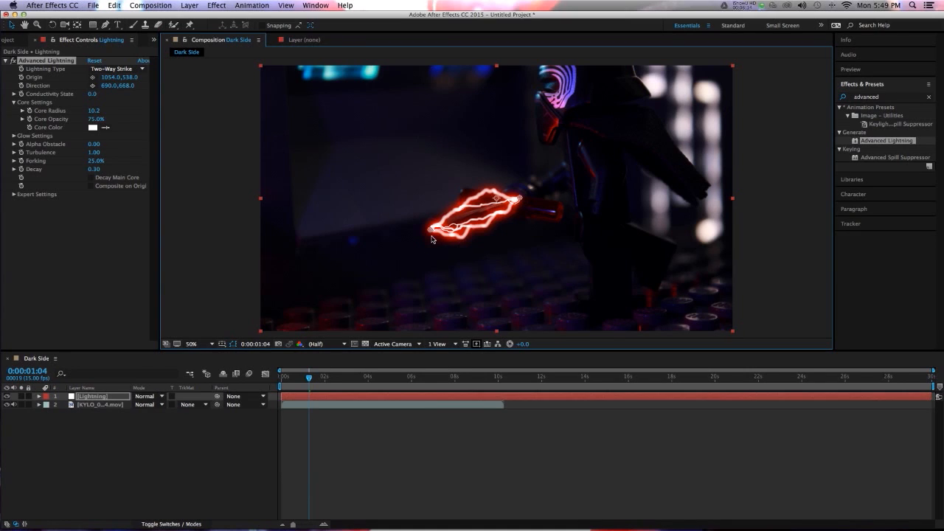
mouse_move(432, 231)
left_mouse_down()
mouse_move(458, 232)
mouse_move(432, 232)
left_mouse_up()
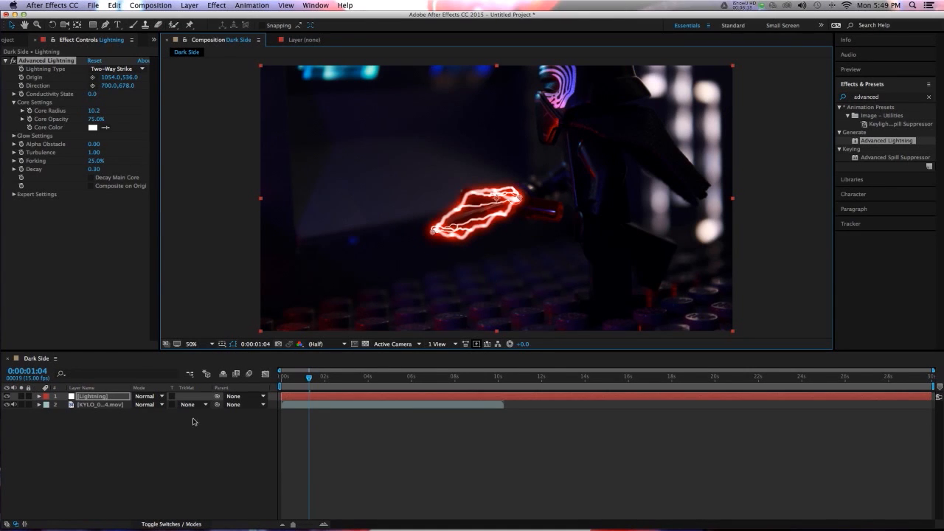
left_click(185, 492)
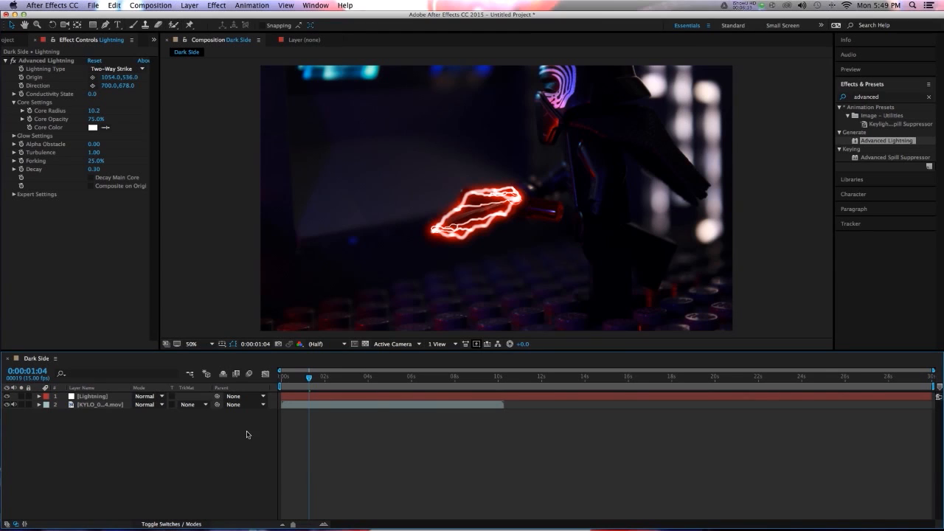
Step: Create a white 1920 x 1080 solid layer named Light 1 above the Lightning layer and hide it
right_click(5, 489)
mouse_move(45, 442)
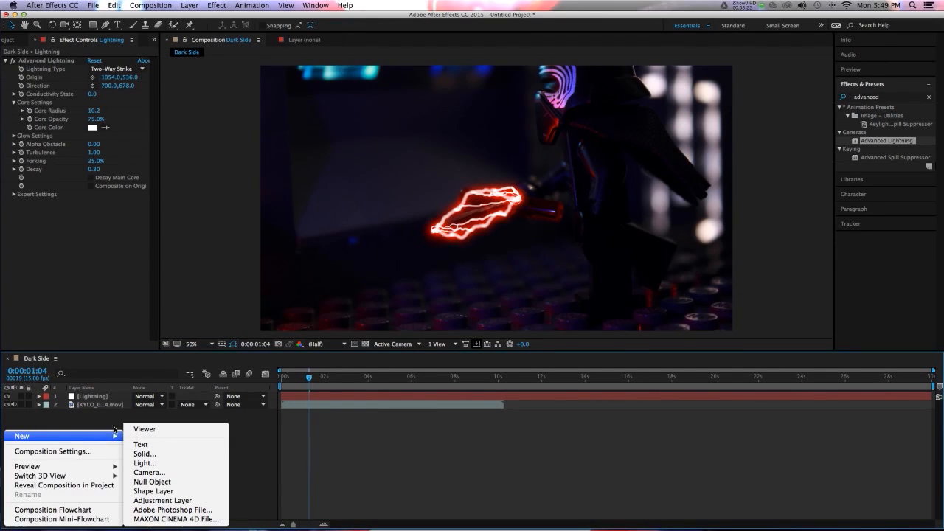
left_click(156, 454)
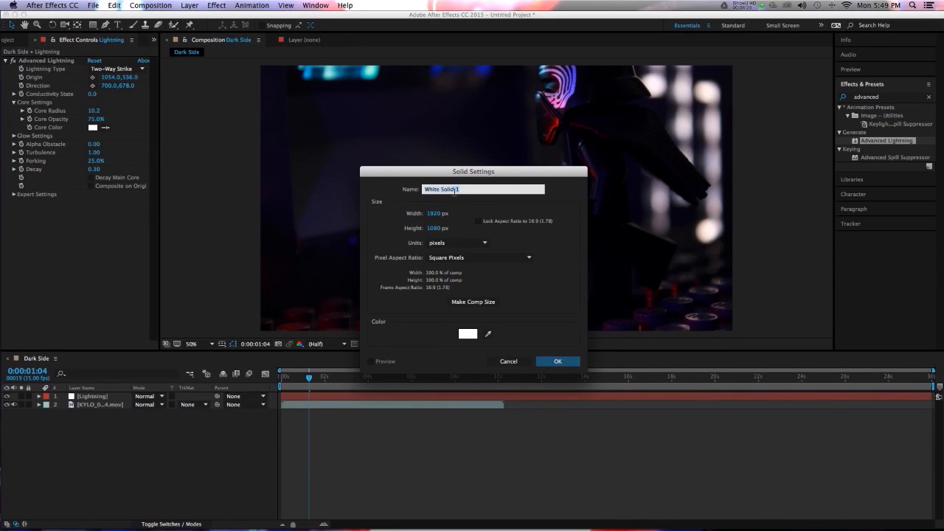
key("BackSpace")
type("Light 1")
key("Return")
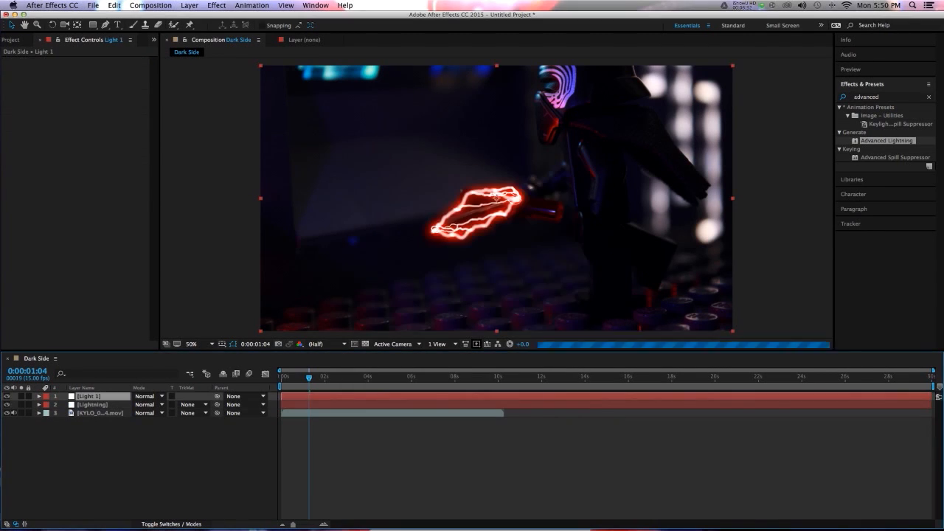
left_click(7, 396)
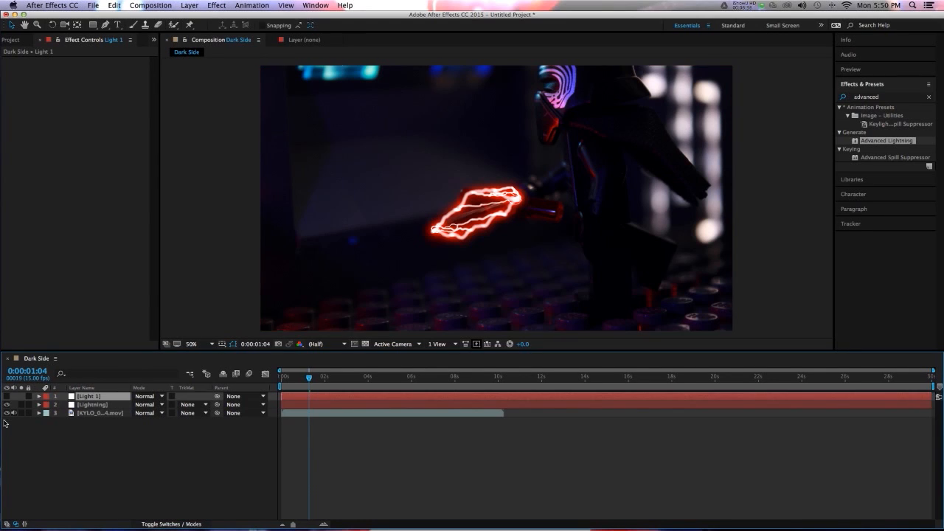
Step: Draw a closed Pen mask on the Light 1 layer around the saber's blade and crossguard, and show the layer
left_click(105, 25)
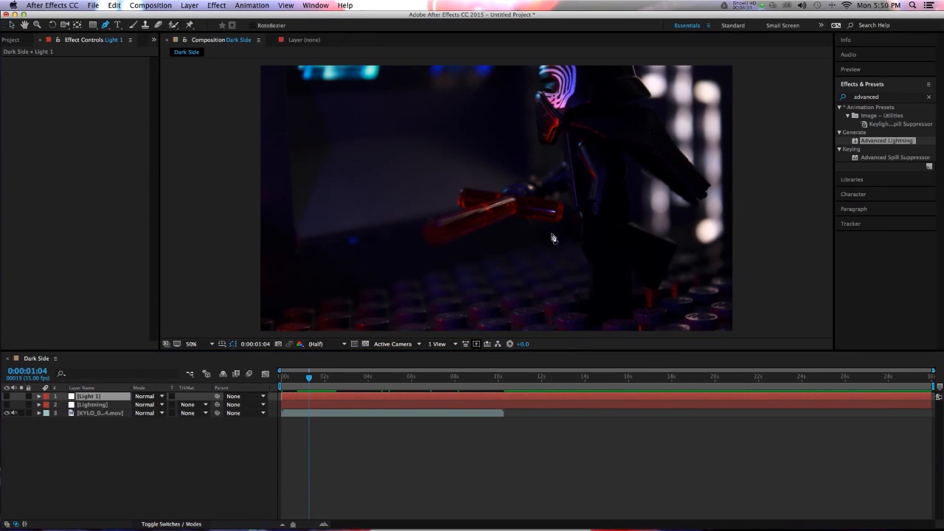
left_click(507, 193)
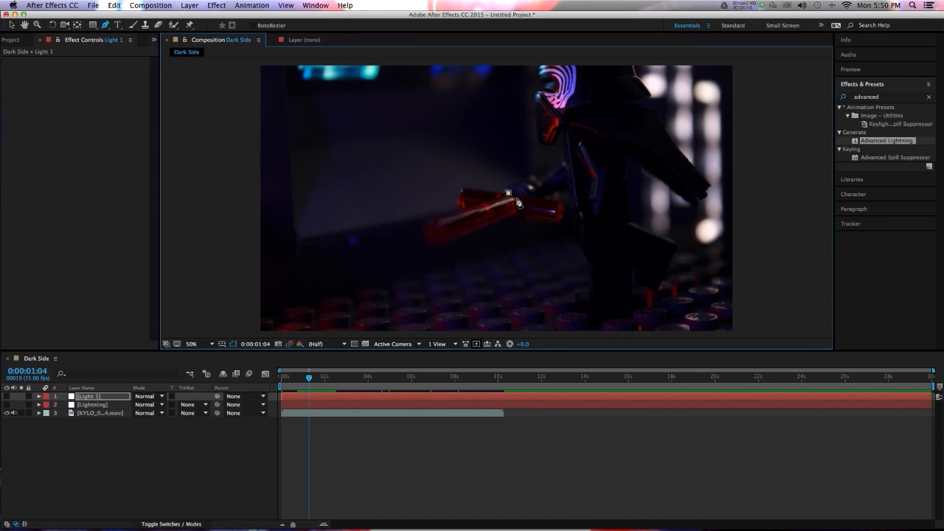
left_click(561, 205)
left_click_drag(557, 220, 548, 226)
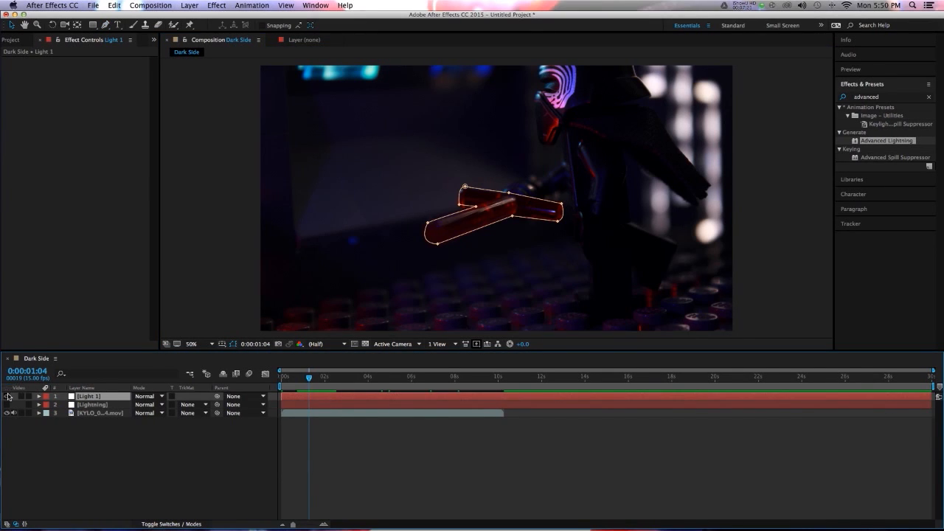
left_click(8, 396)
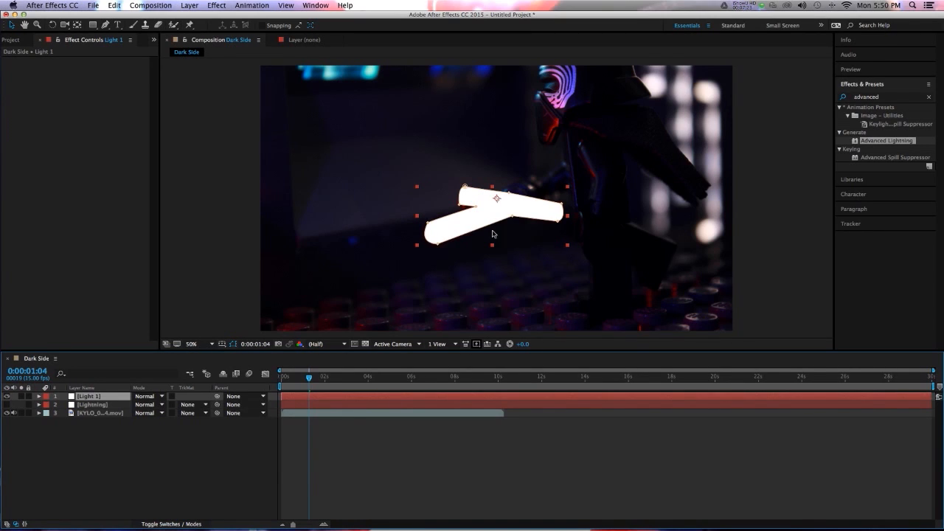
Step: Set the Light 1 mask feather to 10 pixels and move the visible Lightning layer above Light 1
left_click(109, 431)
left_click(88, 397)
key("f")
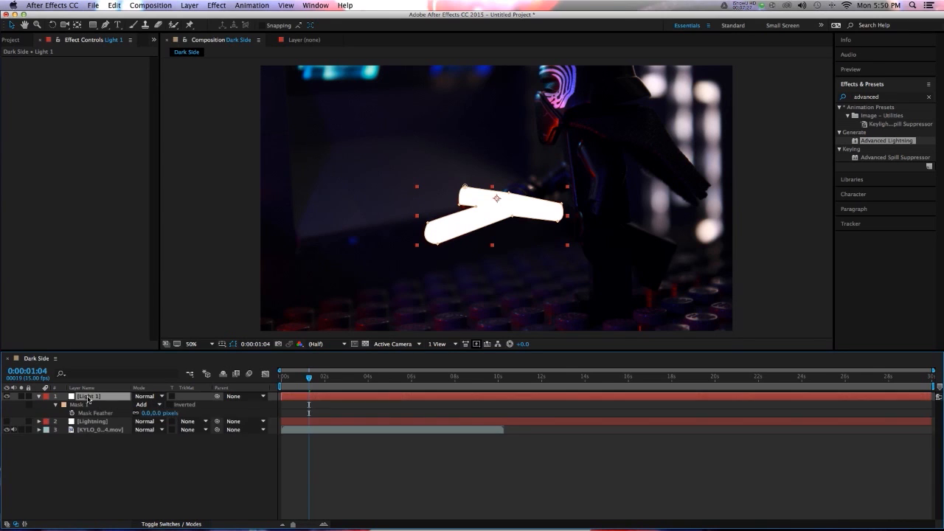
left_click(145, 413)
type("30")
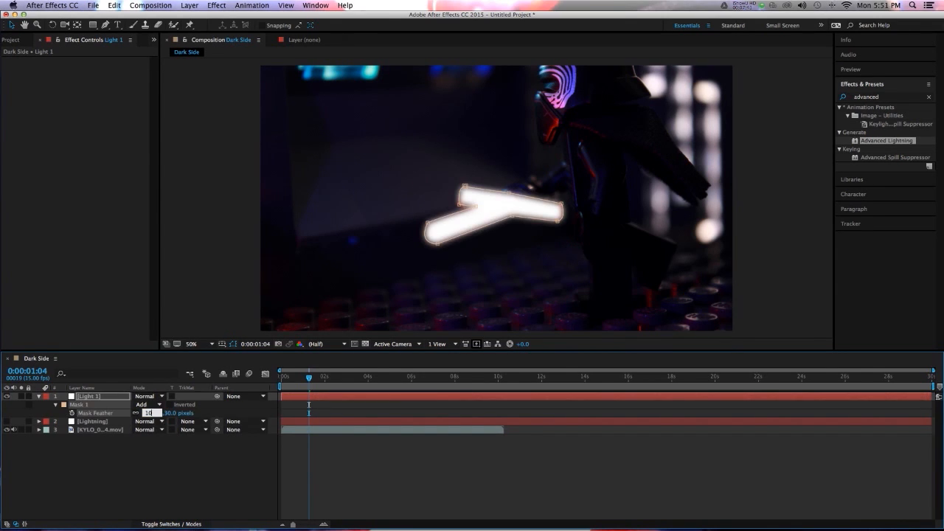
key("Return")
left_click(107, 442)
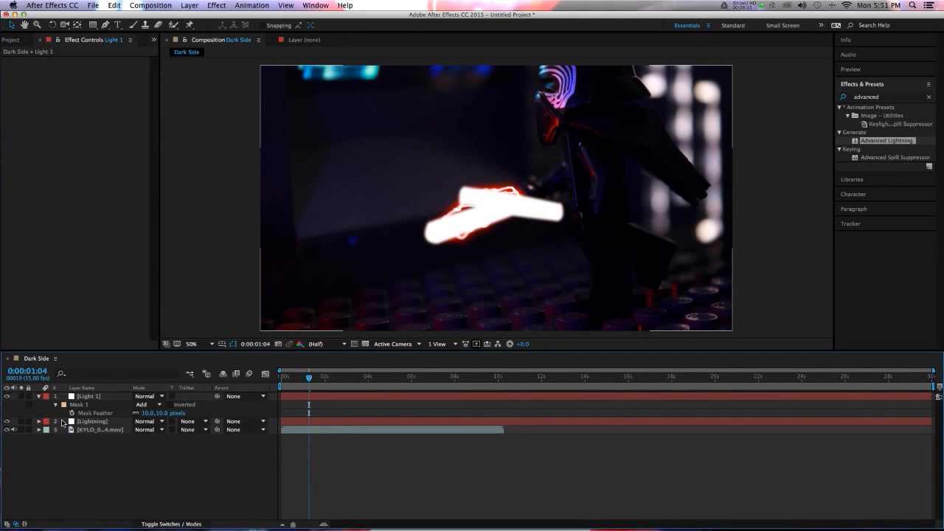
left_click_drag(108, 424, 106, 392)
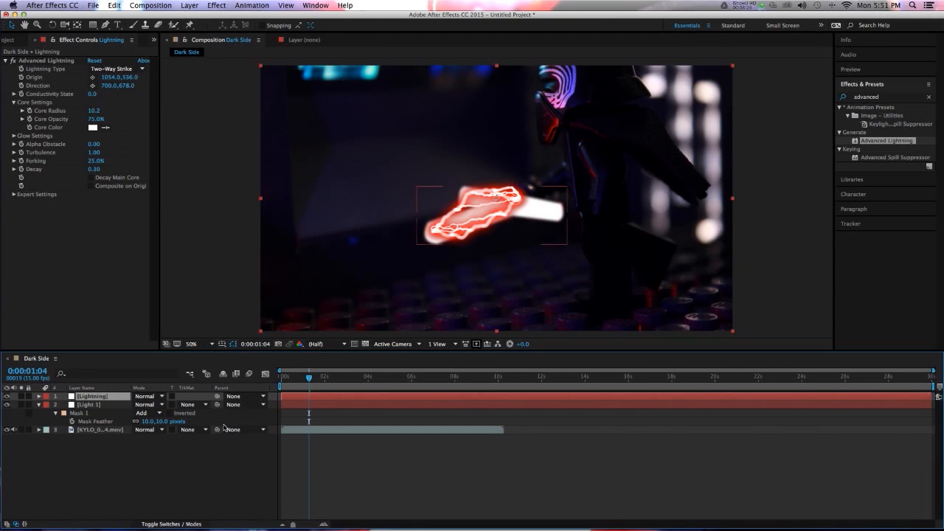
Step: Duplicate Light 1 and change the lower copy into a new red (D00000) solid named Light 2
left_click(118, 405)
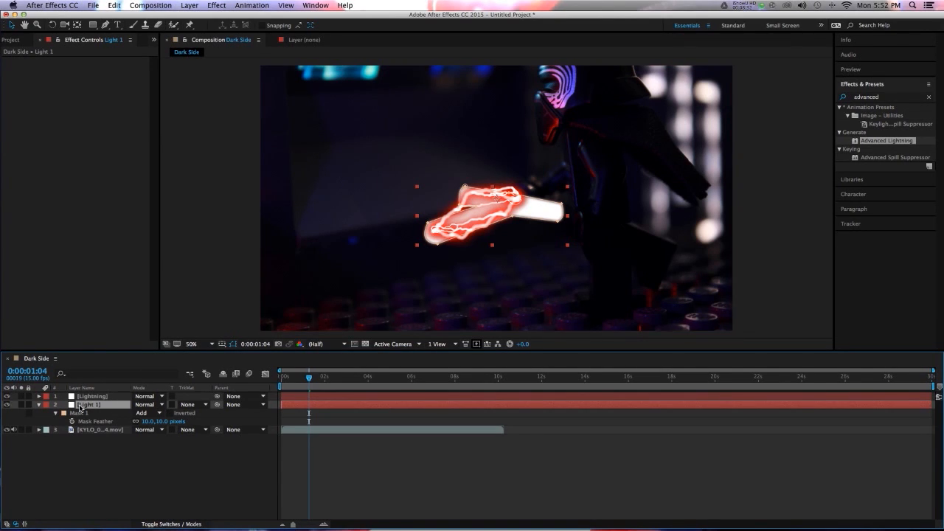
key("super+d")
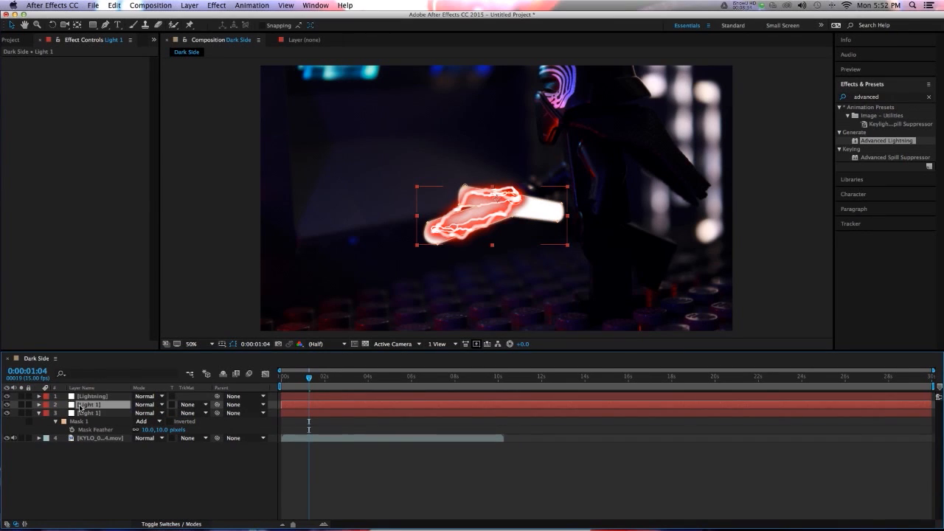
left_click(89, 413)
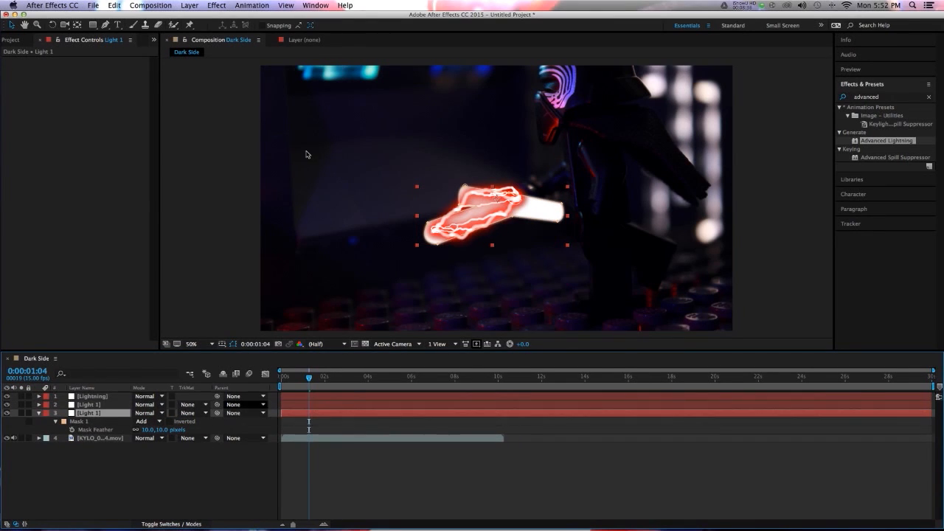
left_click(189, 5)
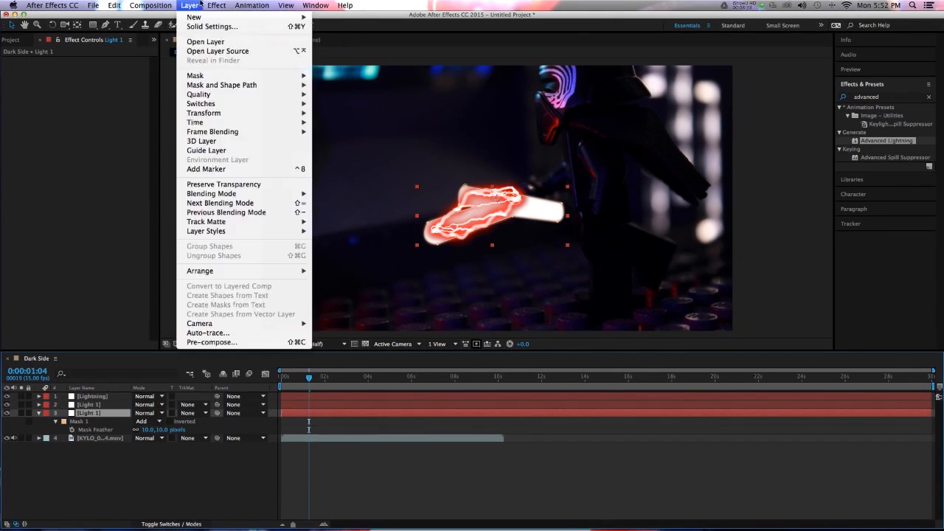
left_click(213, 25)
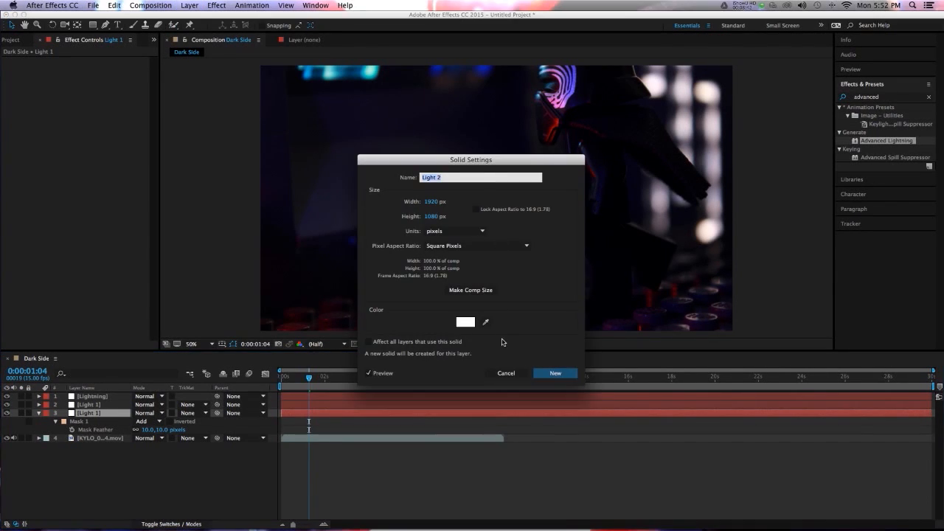
left_click(464, 323)
left_click(477, 335)
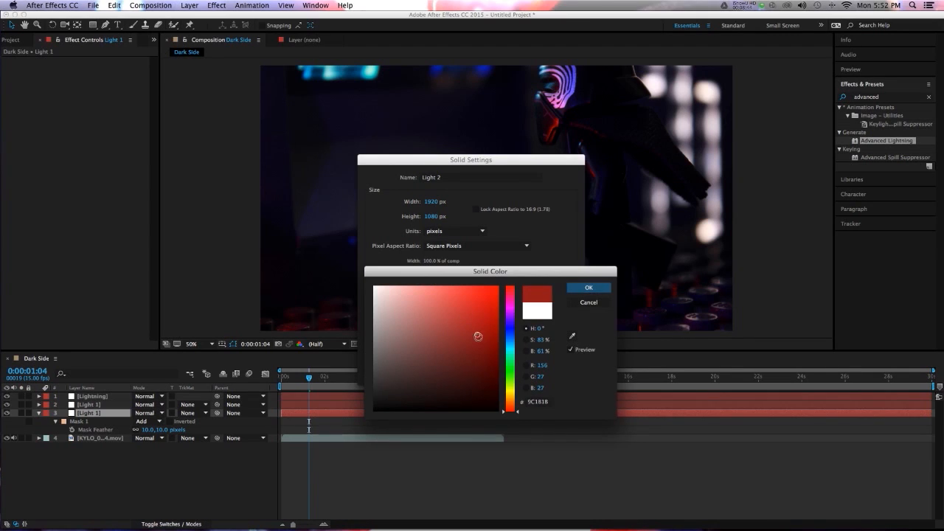
left_click(497, 317)
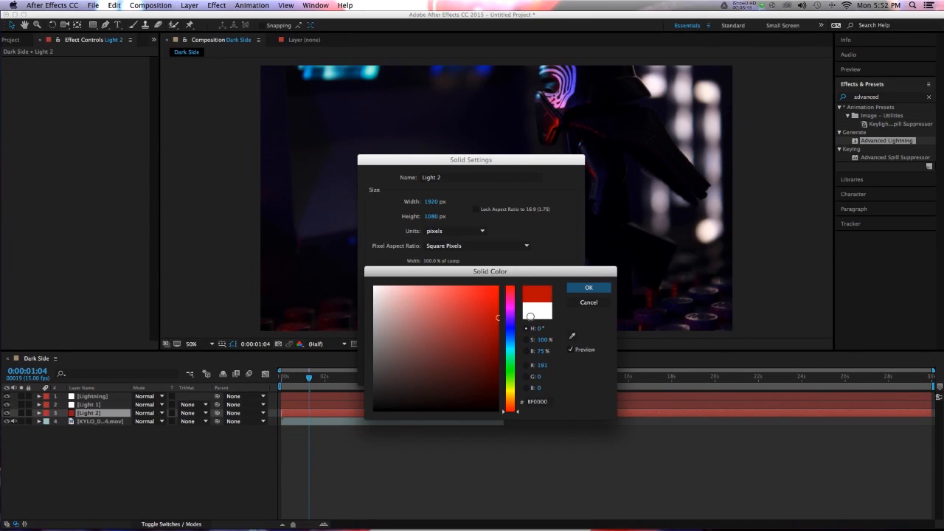
left_click_drag(531, 309, 532, 309)
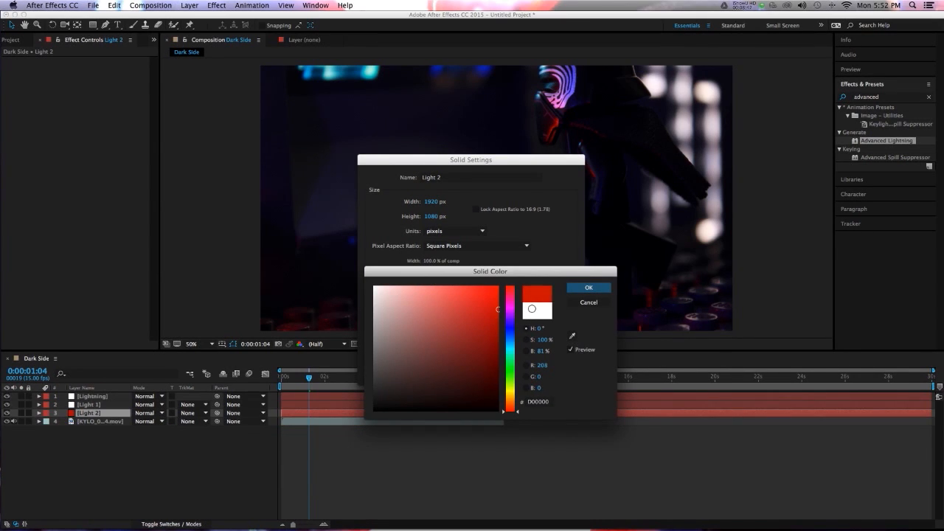
left_click(605, 292)
left_click(549, 372)
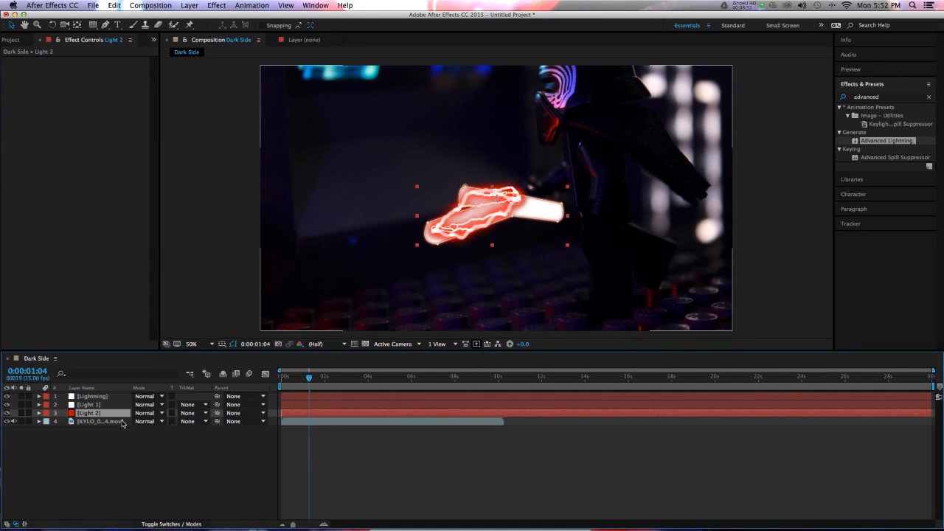
Step: Set the Light 2 mask's feather to 36 pixels and its expansion to 37 pixels, then collapse the layer
key("f")
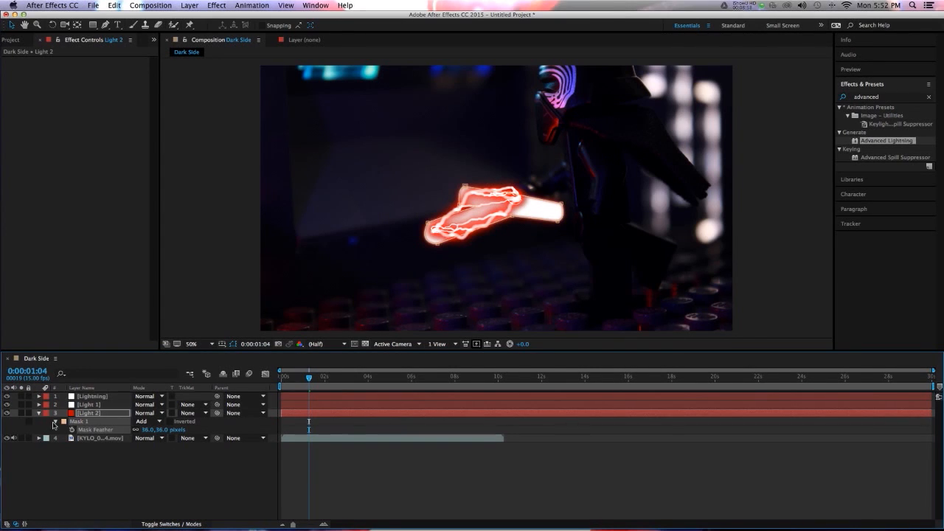
left_click(56, 421)
left_click(55, 422)
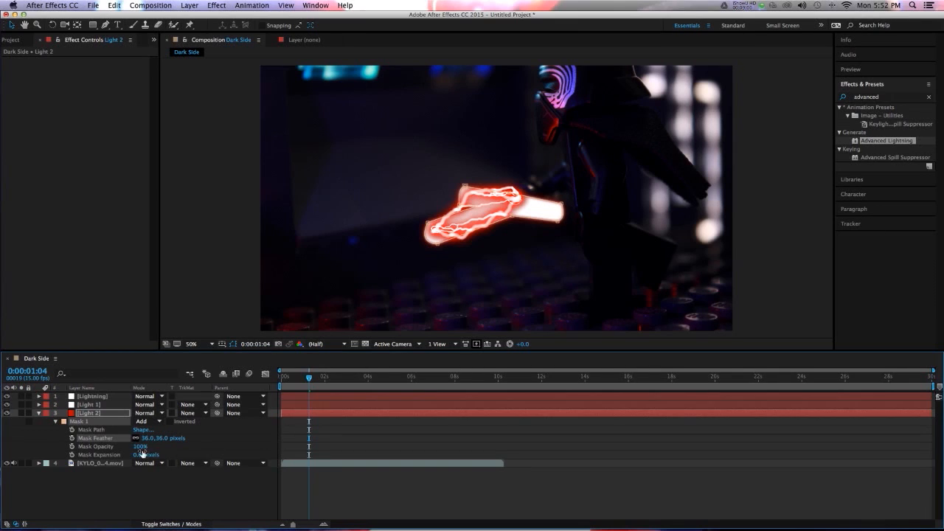
left_click_drag(143, 458, 157, 455)
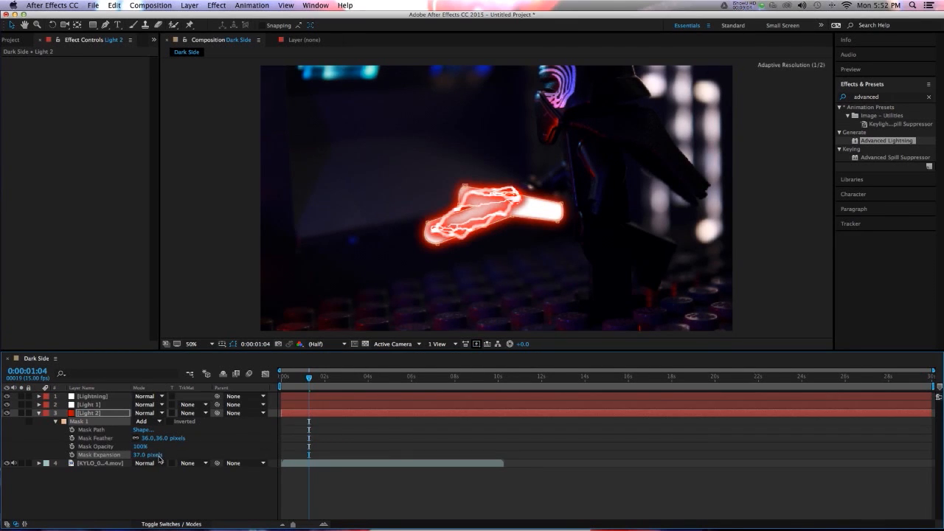
left_click(56, 421)
left_click(40, 414)
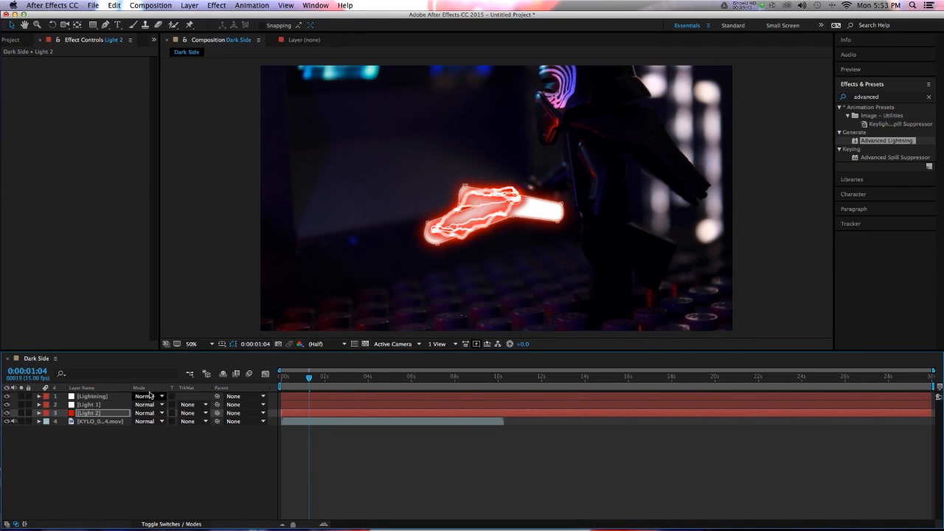
Step: Set the Lightning layer's blending mode to Add
left_click(185, 524)
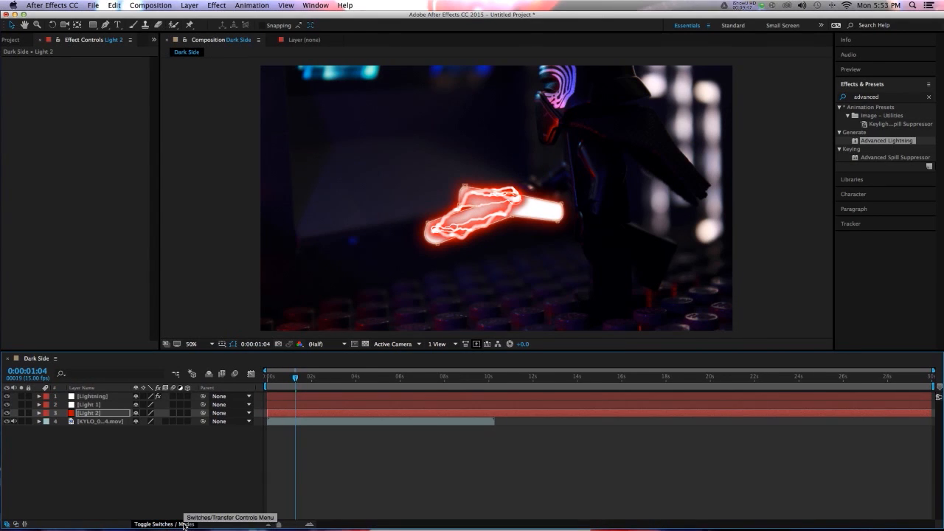
left_click(185, 524)
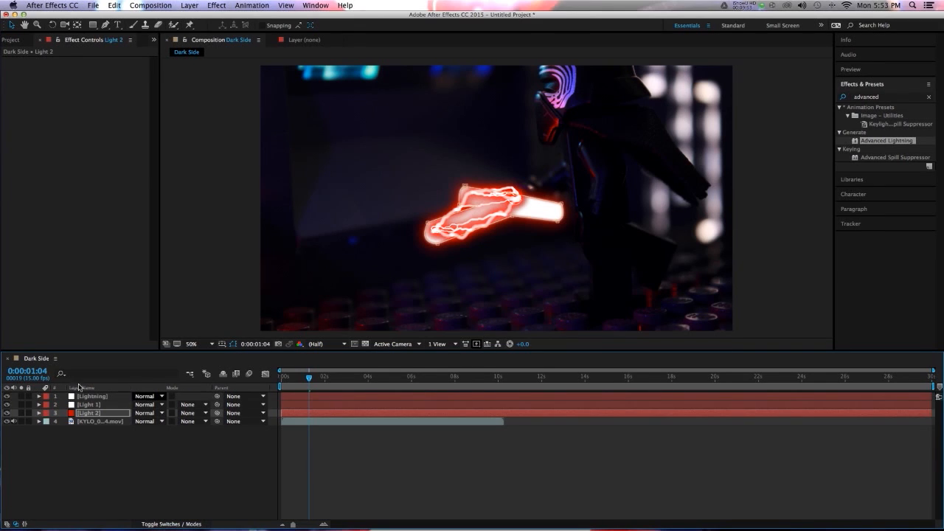
left_click(167, 404)
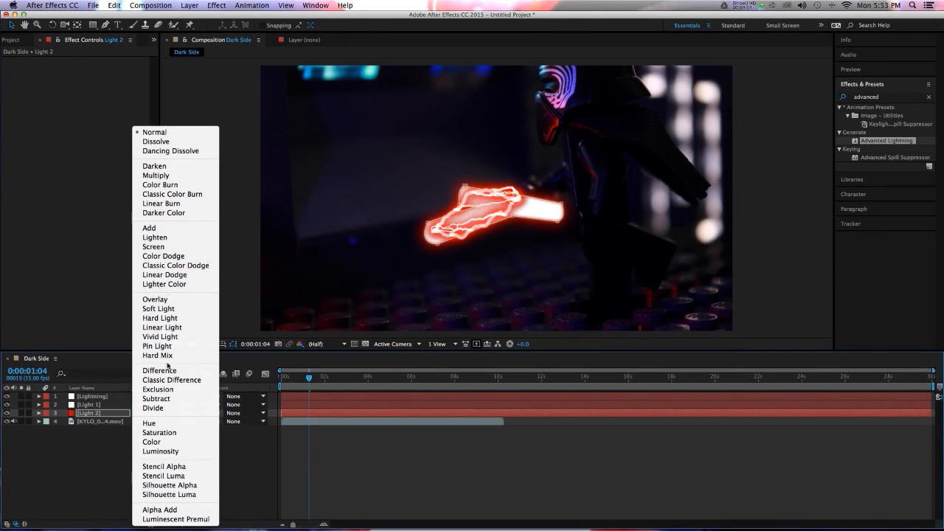
left_click(155, 228)
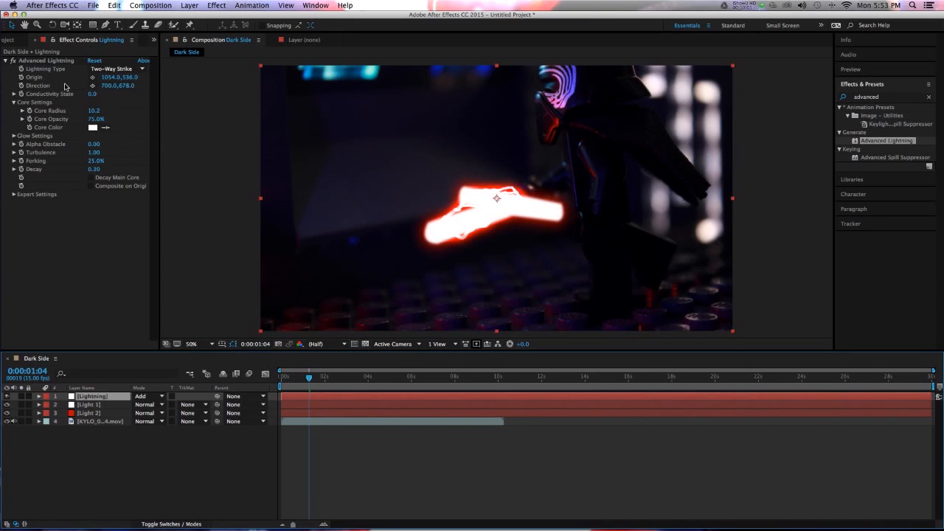
Step: Reposition the lightning along the main blade with its origin at 1034, 532 and direction at 686, 714
left_click(92, 77)
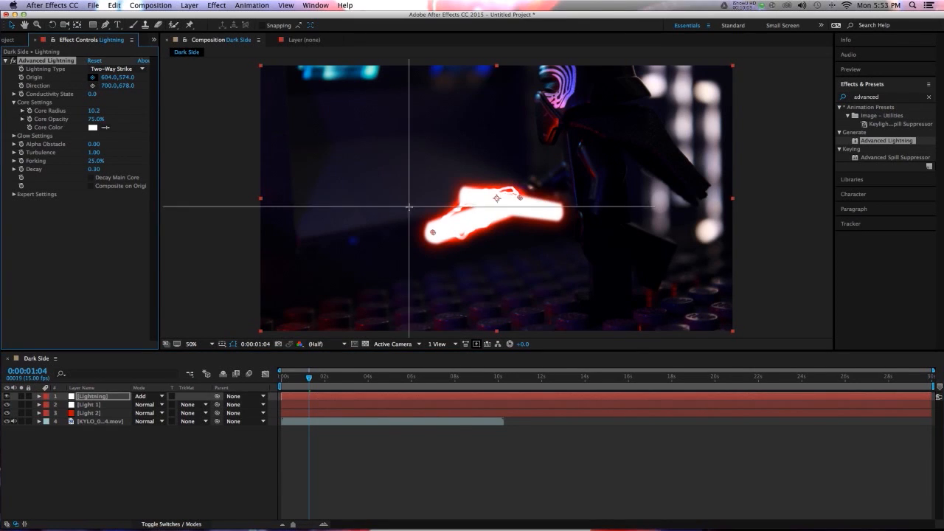
left_click(515, 196)
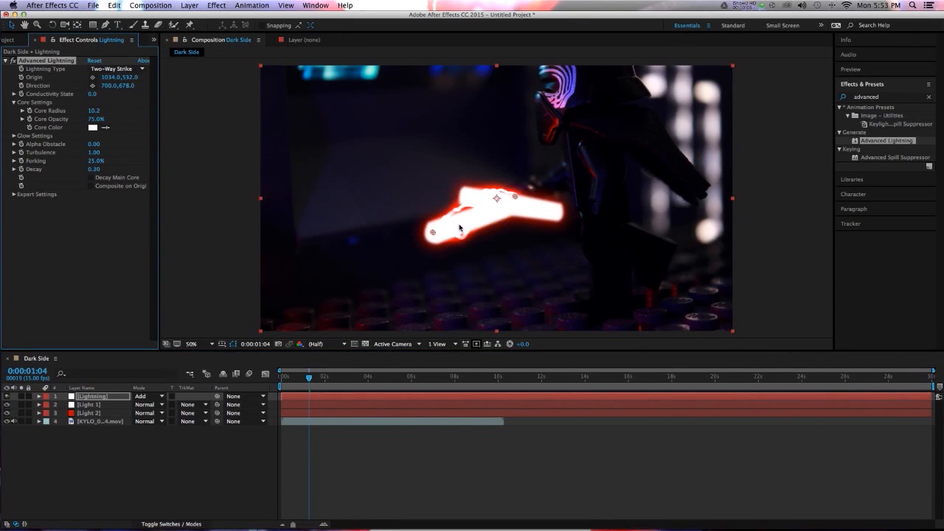
left_click_drag(435, 235, 430, 244)
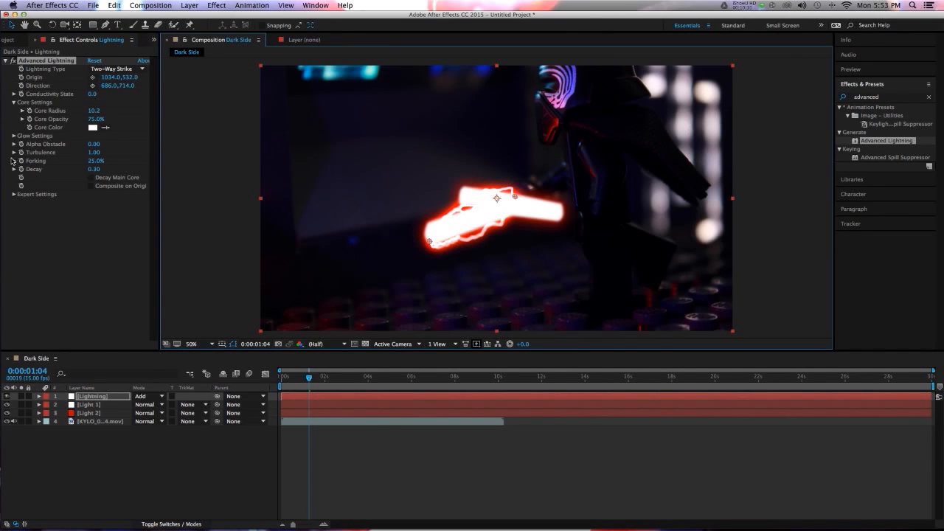
Step: Raise the lightning's forking to 87% and reduce its core radius to 9.1
left_click_drag(95, 160, 124, 161)
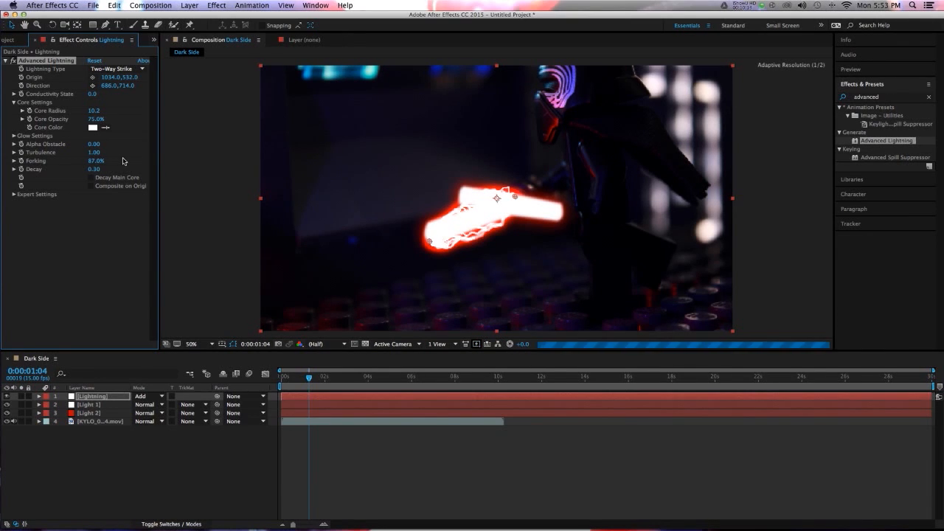
left_click_drag(94, 111, 136, 464)
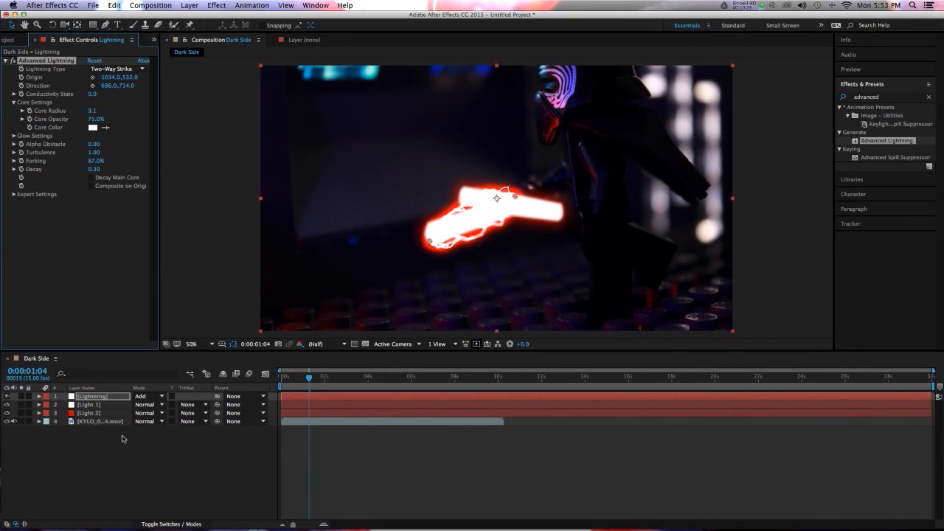
Step: Duplicate the Lightning layer and place the copy across the crossguard with origin 1236, 600 and direction 800, 510
left_click(104, 399)
key("super+d")
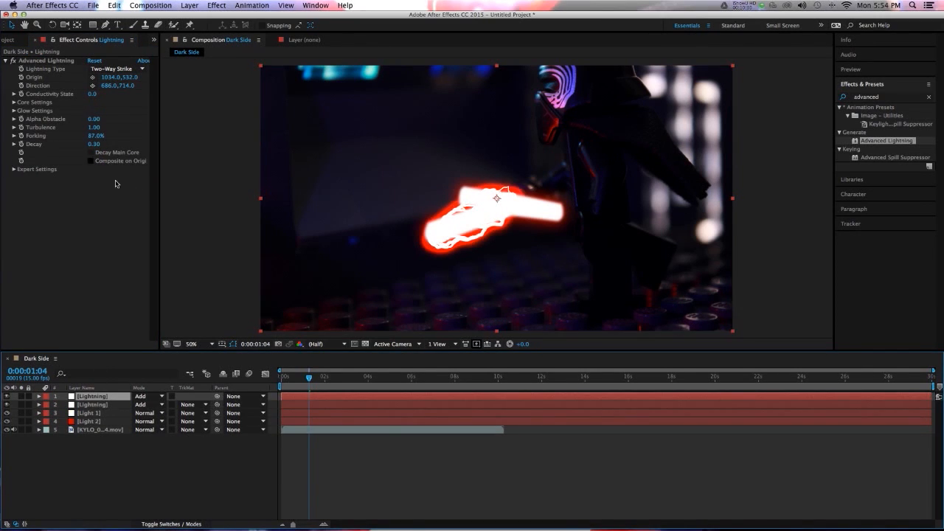
left_click(92, 76)
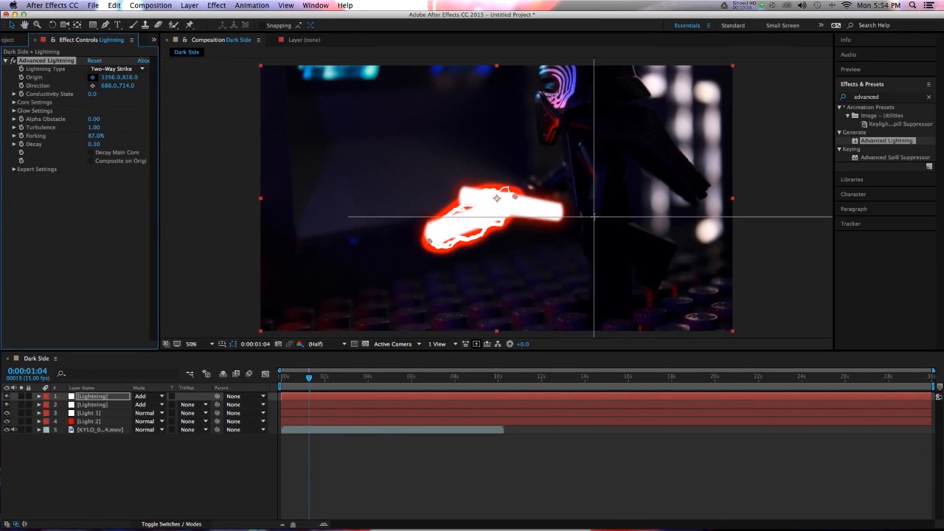
left_click(559, 212)
left_click_drag(429, 241, 462, 190)
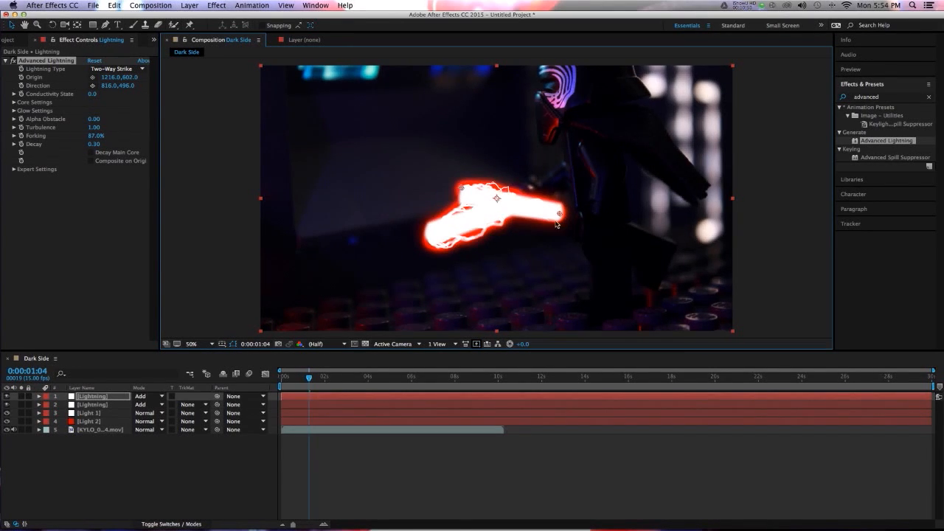
mouse_move(559, 214)
left_mouse_down()
mouse_move(573, 217)
mouse_move(562, 215)
left_mouse_up()
left_click_drag(460, 193, 455, 199)
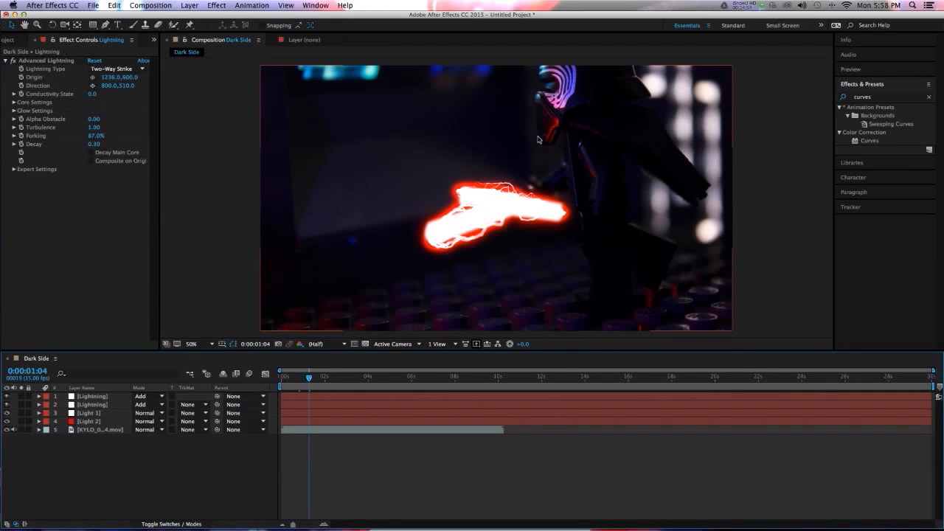
Step: Duplicate the KYLO_001_04.mov footage layer and apply the Curves effect to the upper copy
left_click(83, 430)
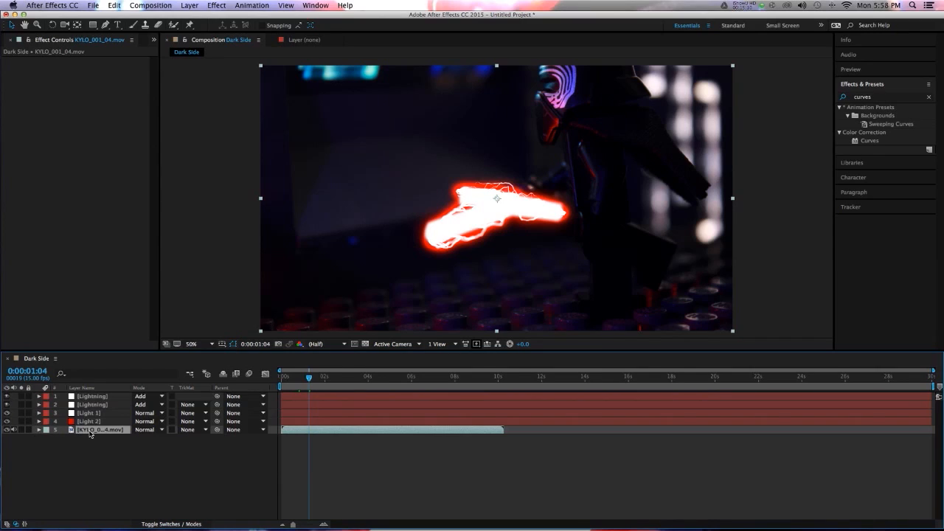
key("super+d")
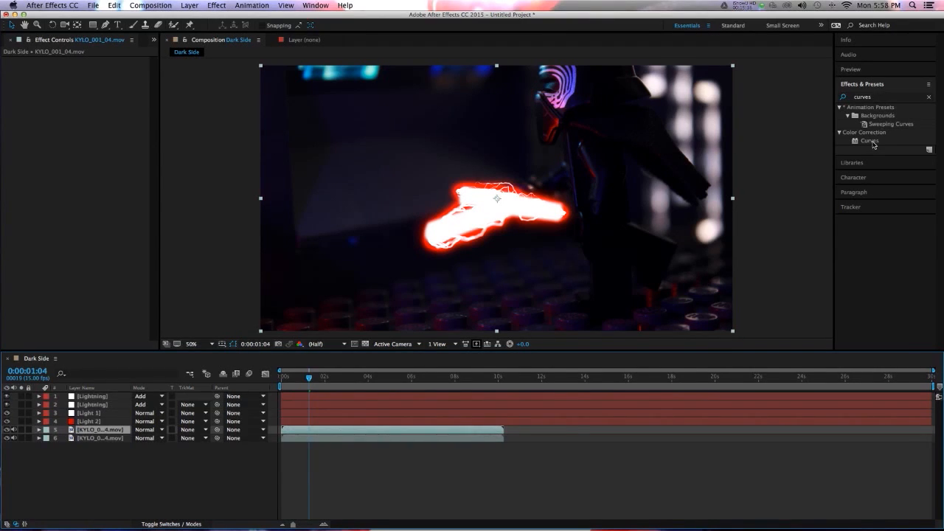
left_click(872, 141)
left_click_drag(851, 144, 60, 435)
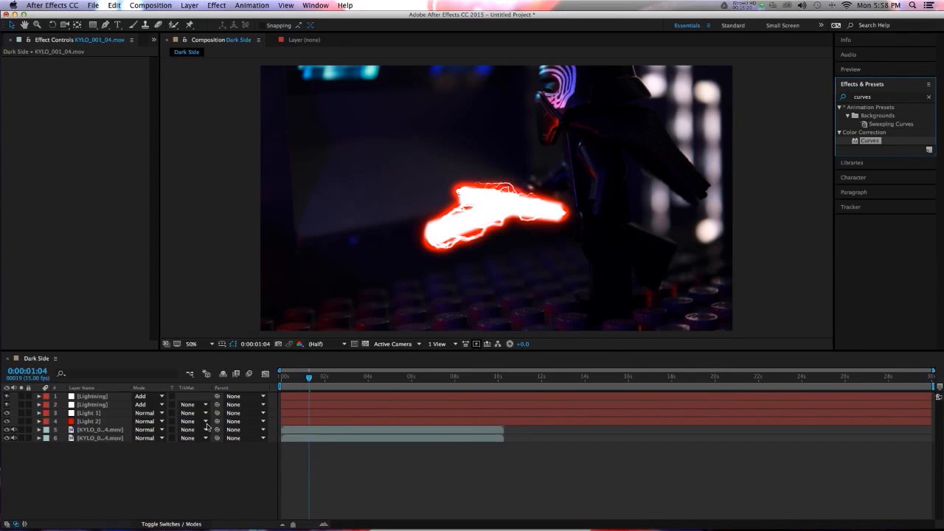
Step: Set the upper footage copy's blending mode to Add and raise its RGB and red curves for a bright red cast
left_click(150, 434)
left_click(144, 231)
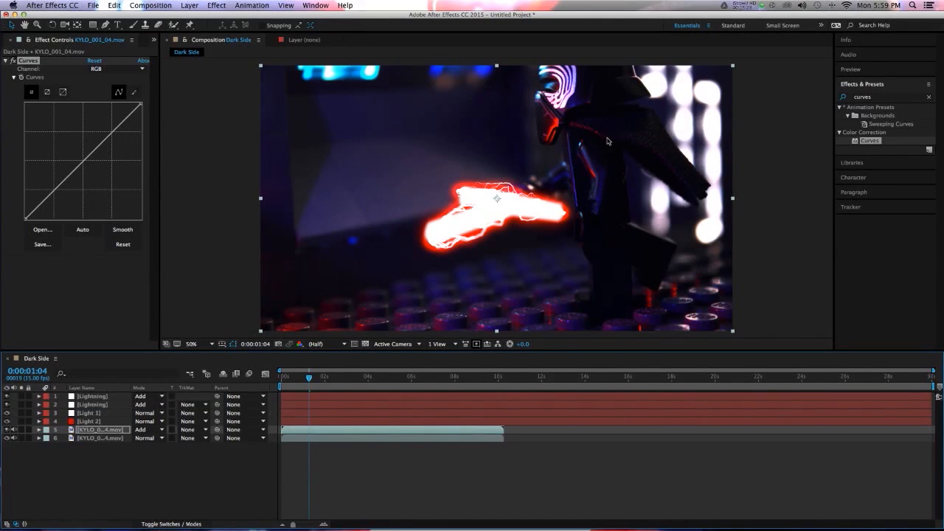
left_click_drag(79, 163, 114, 79)
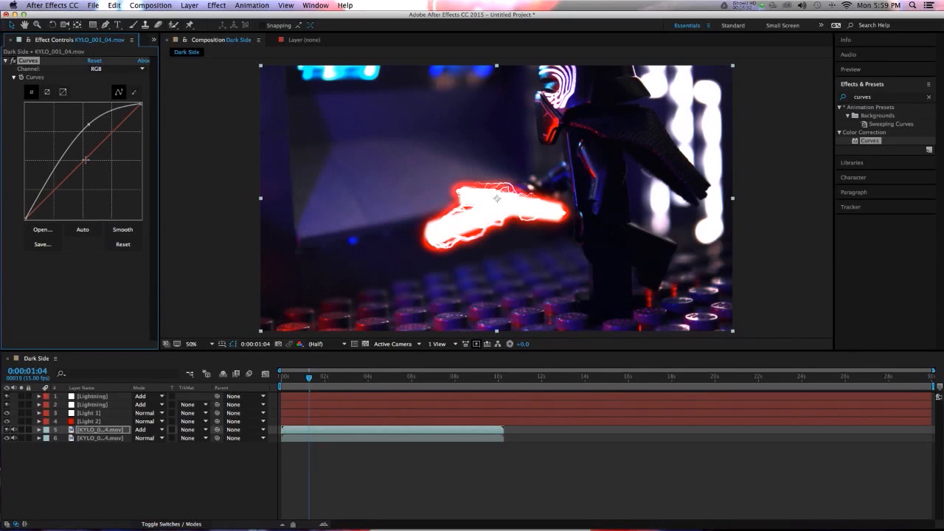
left_click_drag(85, 160, 87, 129)
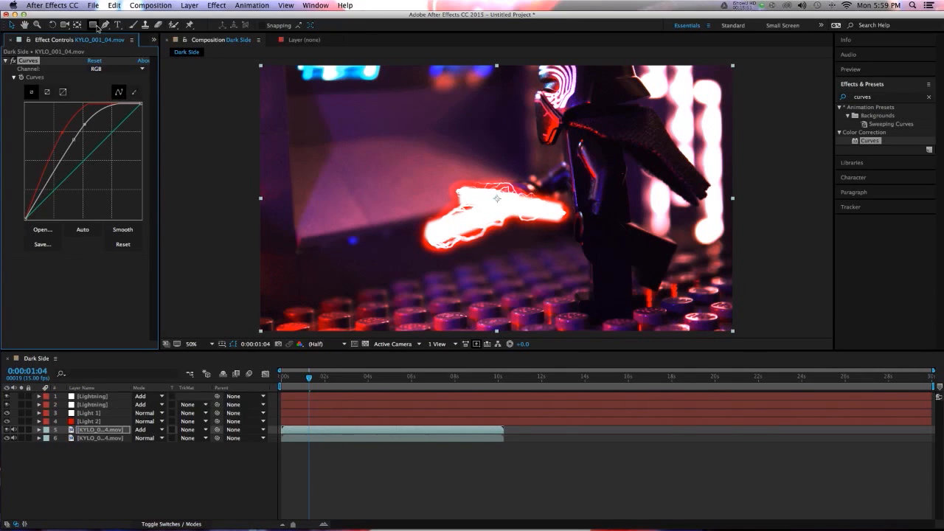
Step: Draw a closed Pen mask on the brightened footage copy around the floor and wall near the saber and Kylo's front and helmet
left_click(105, 24)
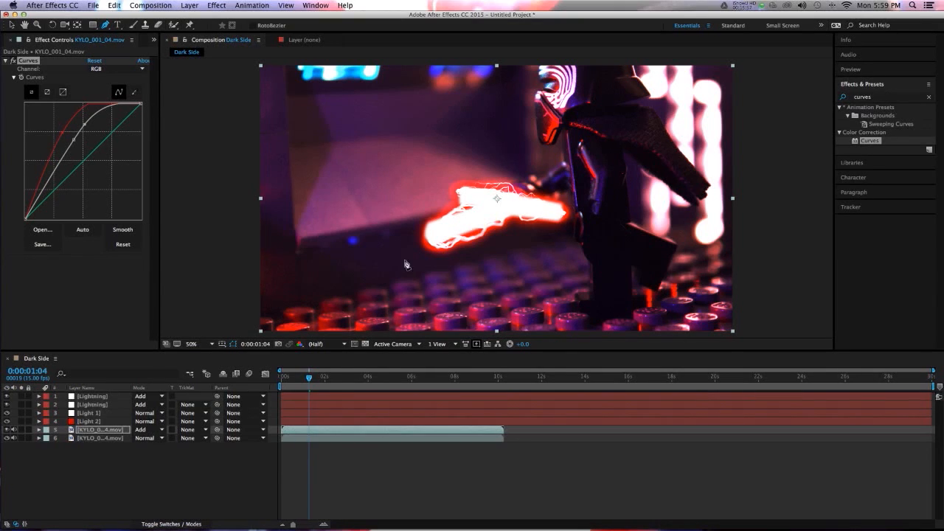
left_click_drag(342, 320, 311, 293)
left_click_drag(307, 235, 325, 205)
left_click(341, 188)
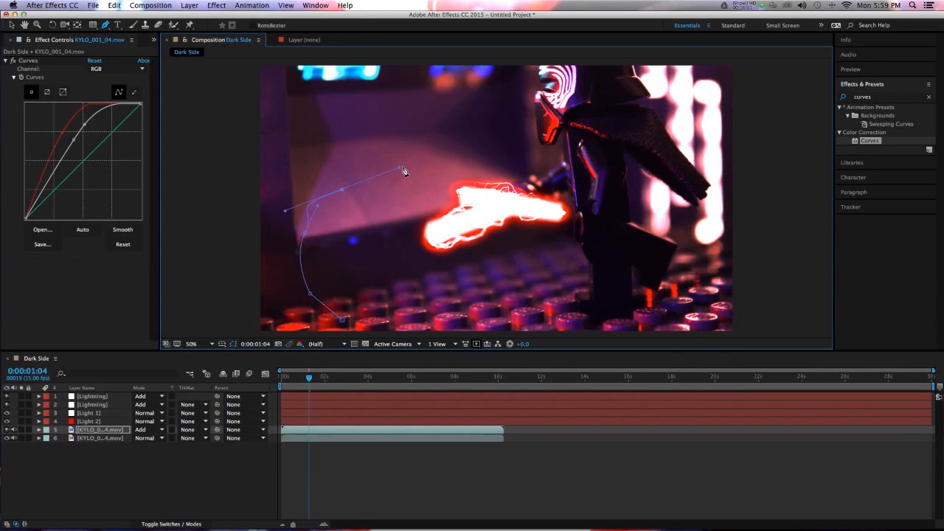
left_click_drag(399, 168, 420, 166)
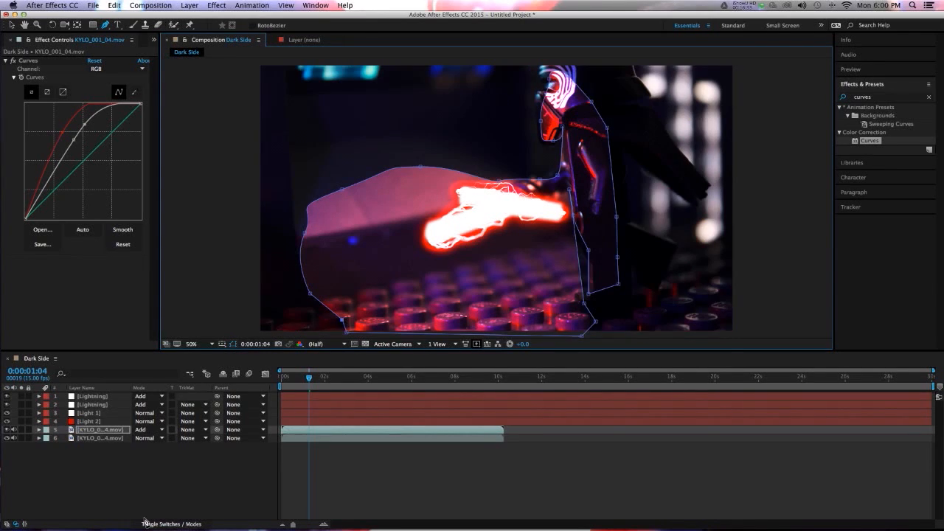
Step: Feather the brightened footage copy's mask by about 206 pixels
key("f")
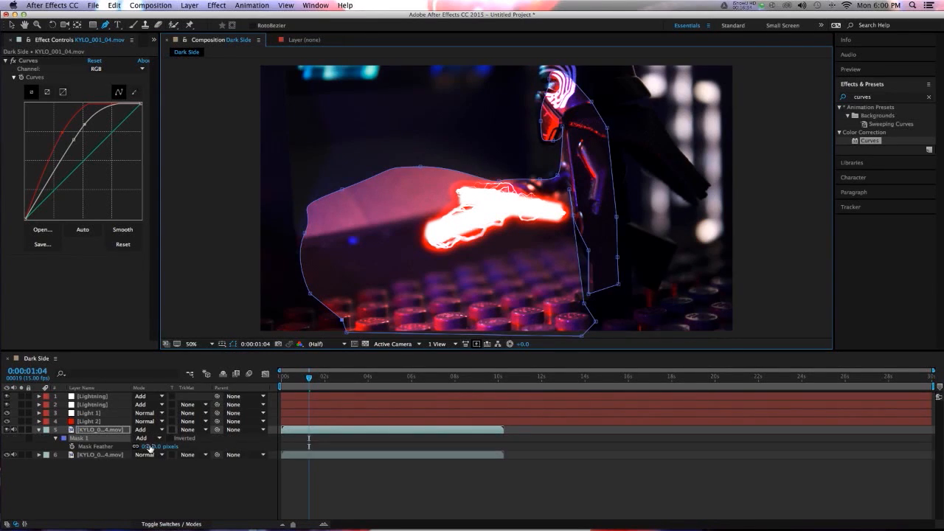
left_click_drag(149, 448, 232, 440)
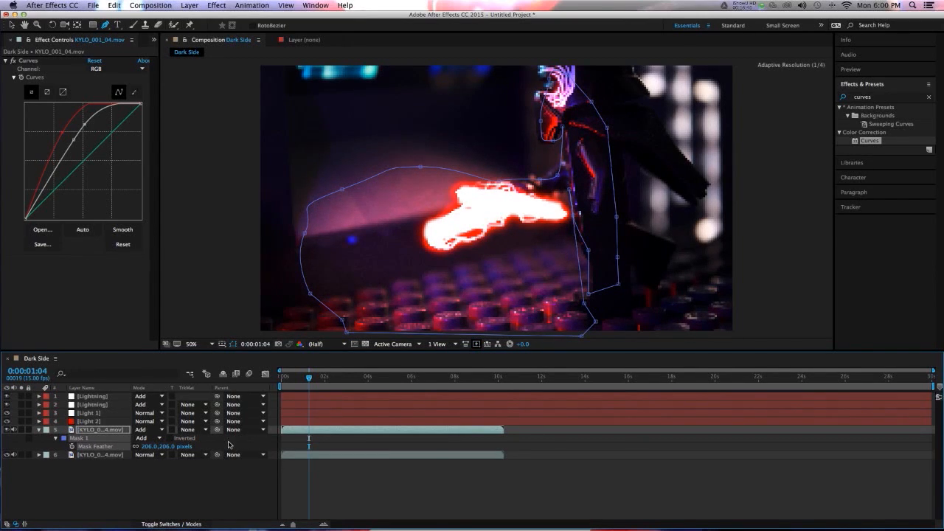
left_click(180, 484)
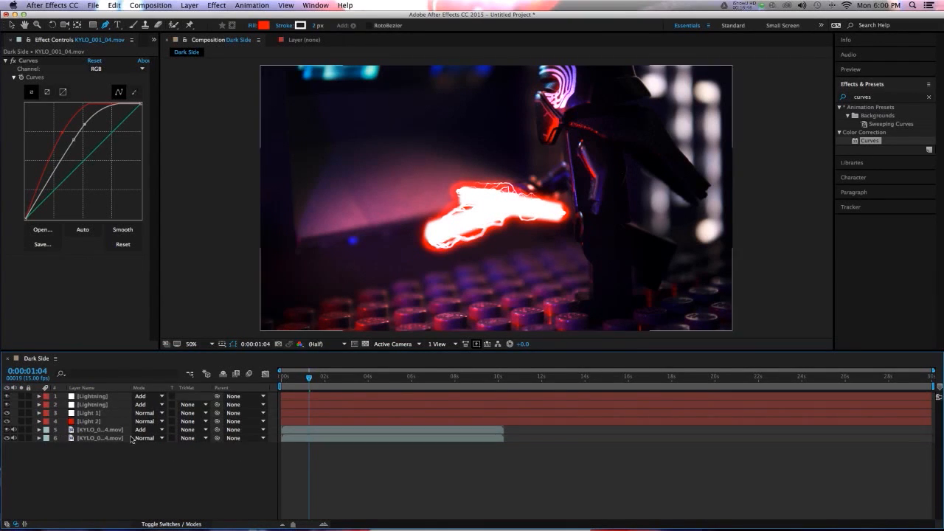
Step: Lower the masked footage copy's opacity to 46% and toggle its visibility to compare the glow effect
left_click(111, 421)
left_click(112, 429)
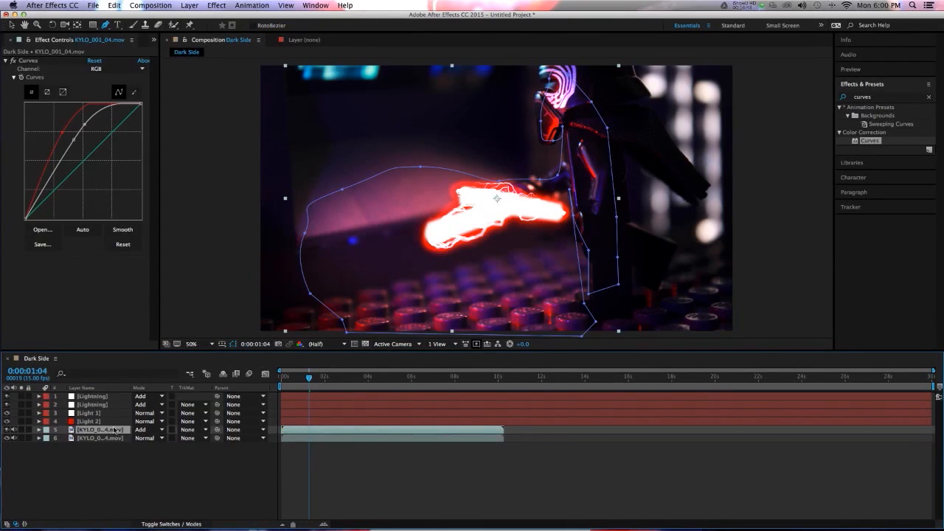
key("t")
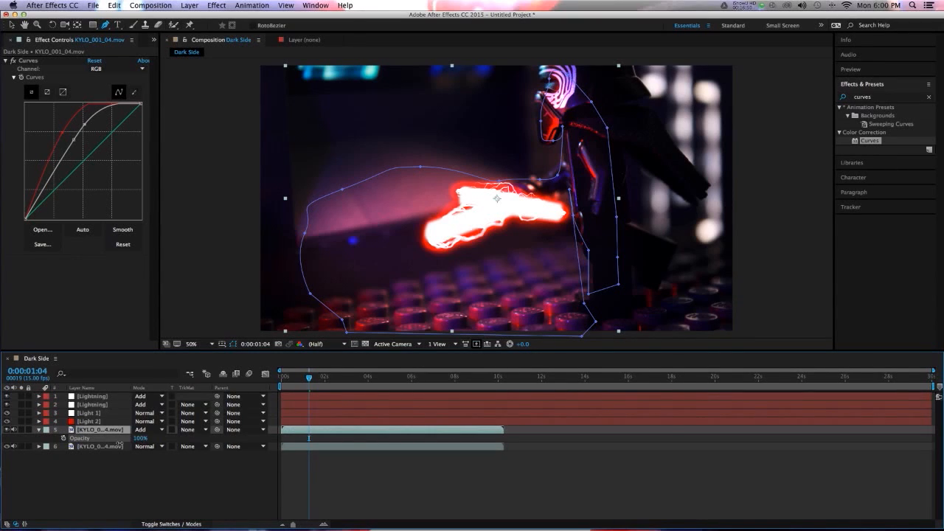
left_click_drag(140, 438, 118, 464)
left_click(118, 469)
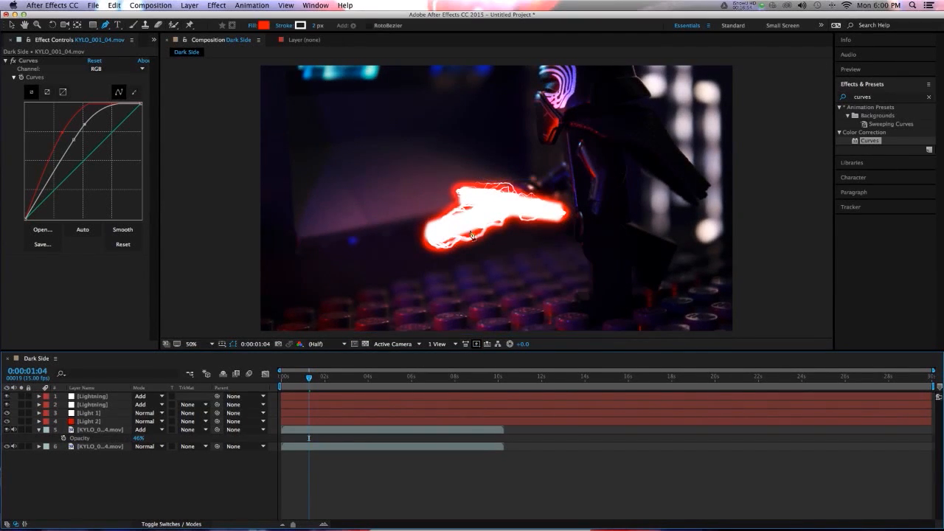
left_click(7, 430)
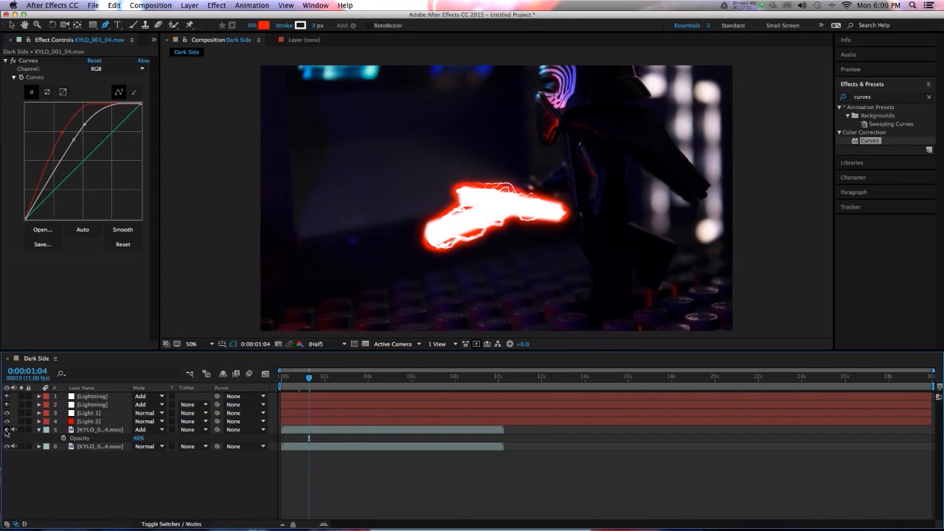
left_click(6, 430)
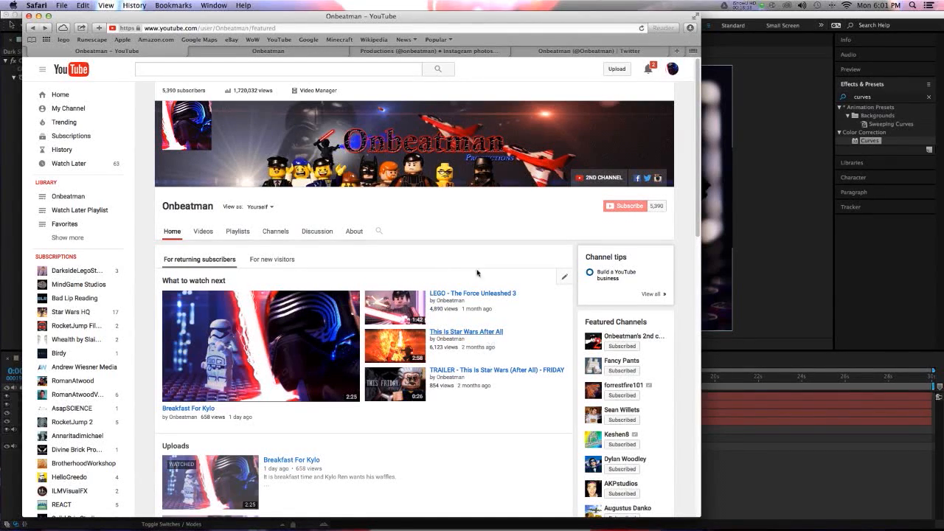
Step: View the channel's Facebook, Twitter and Instagram pages in Safari, then return to its YouTube page
left_click(330, 52)
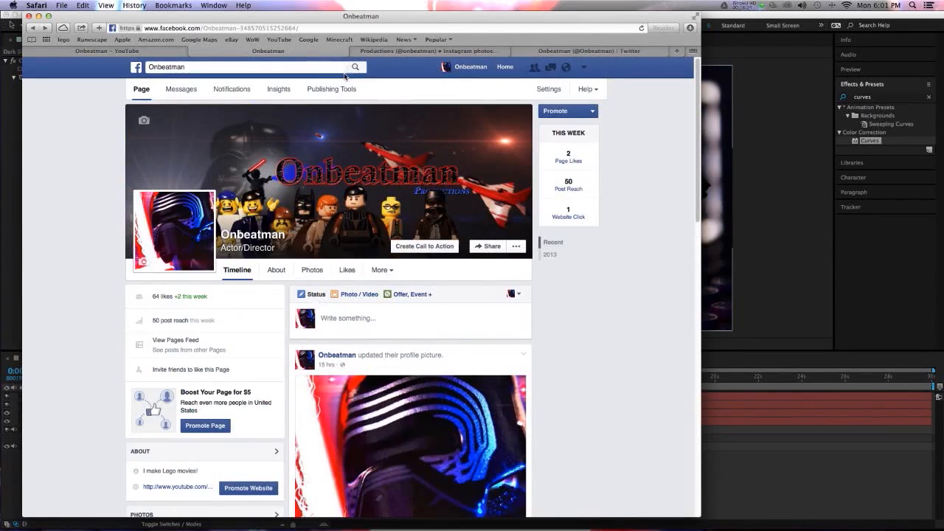
left_click(556, 52)
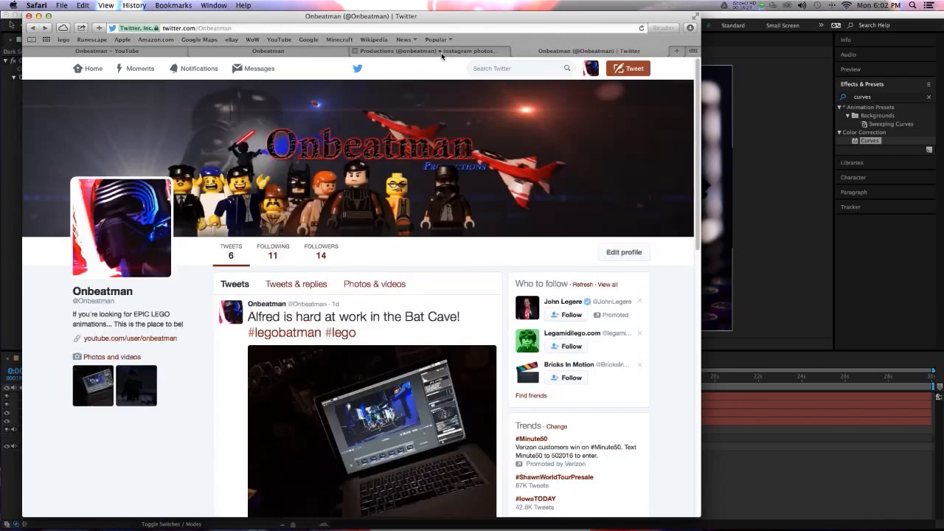
left_click(441, 52)
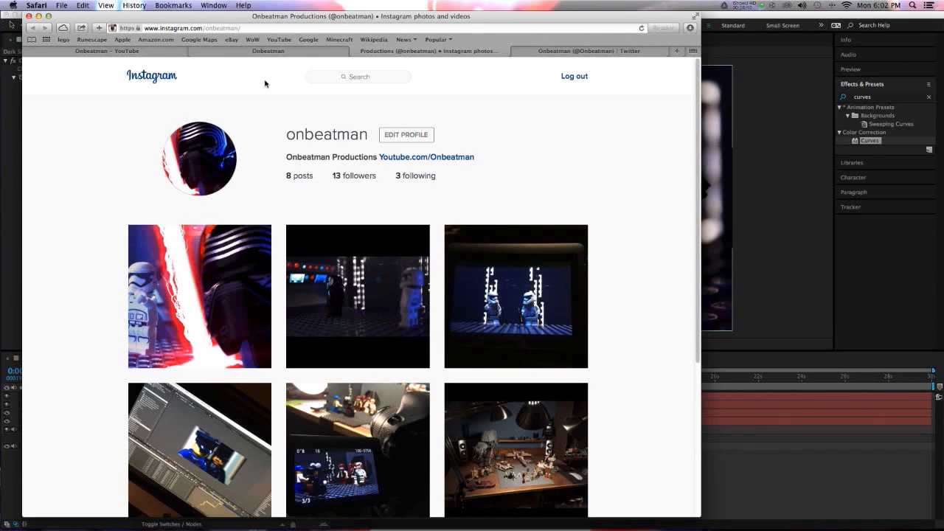
left_click(165, 52)
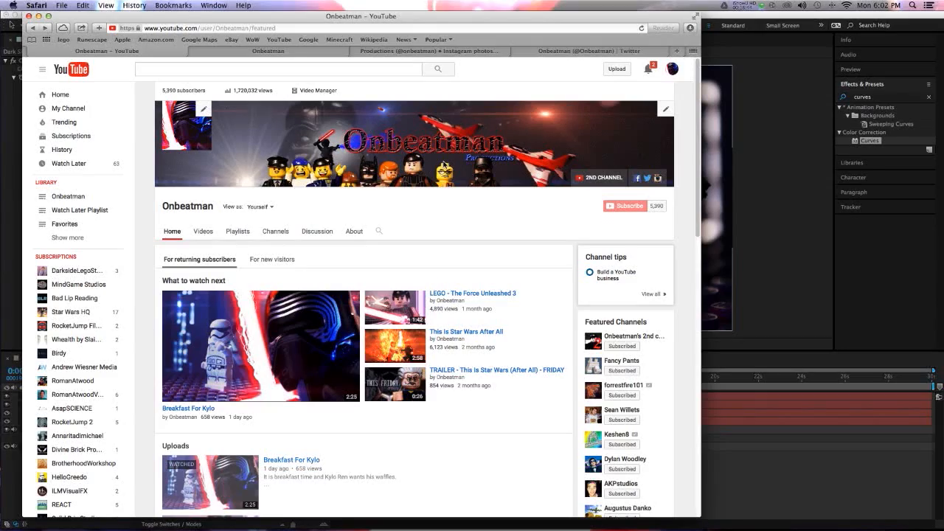